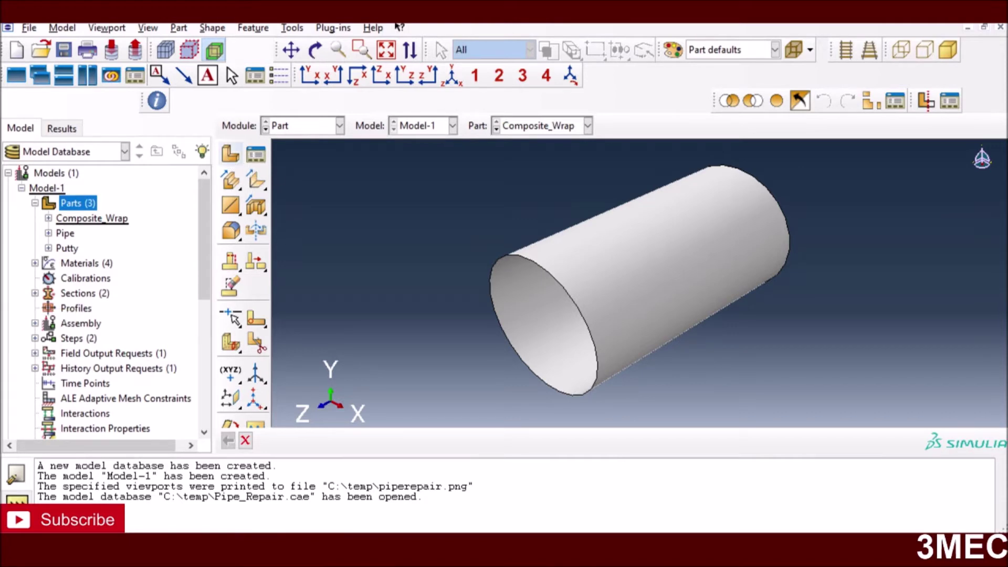
pyautogui.click(230, 155)
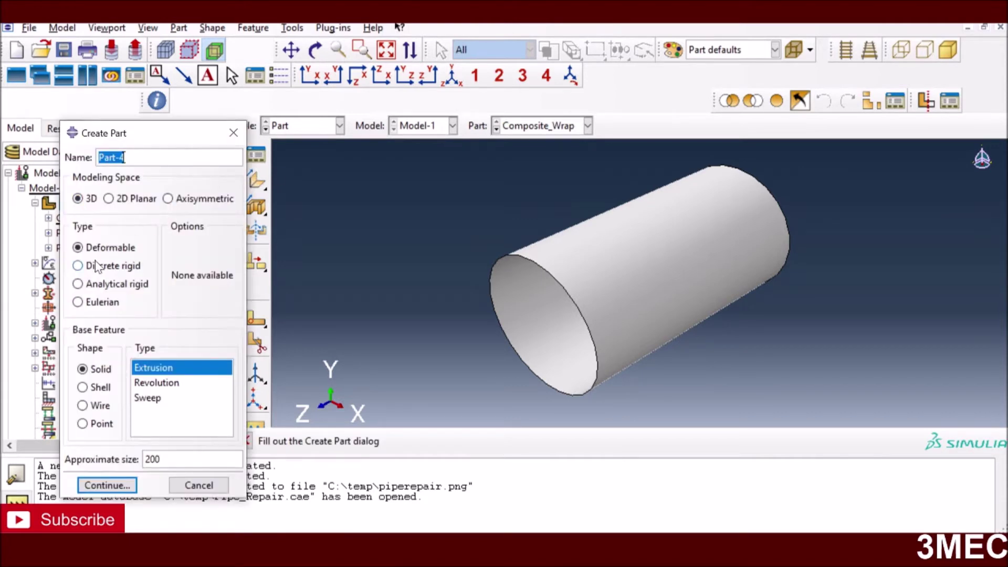
pyautogui.click(83, 388)
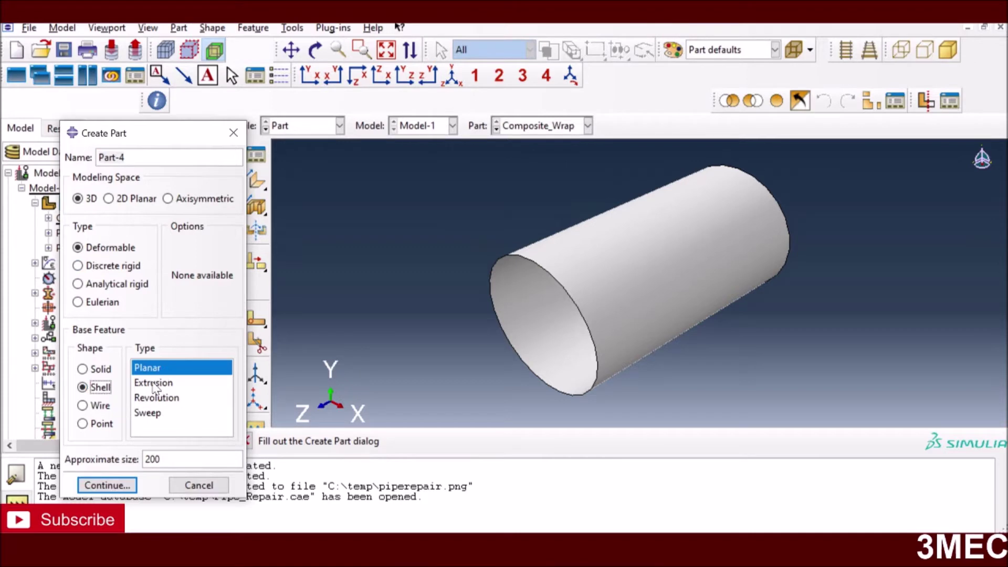
pyautogui.click(154, 382)
pyautogui.click(199, 484)
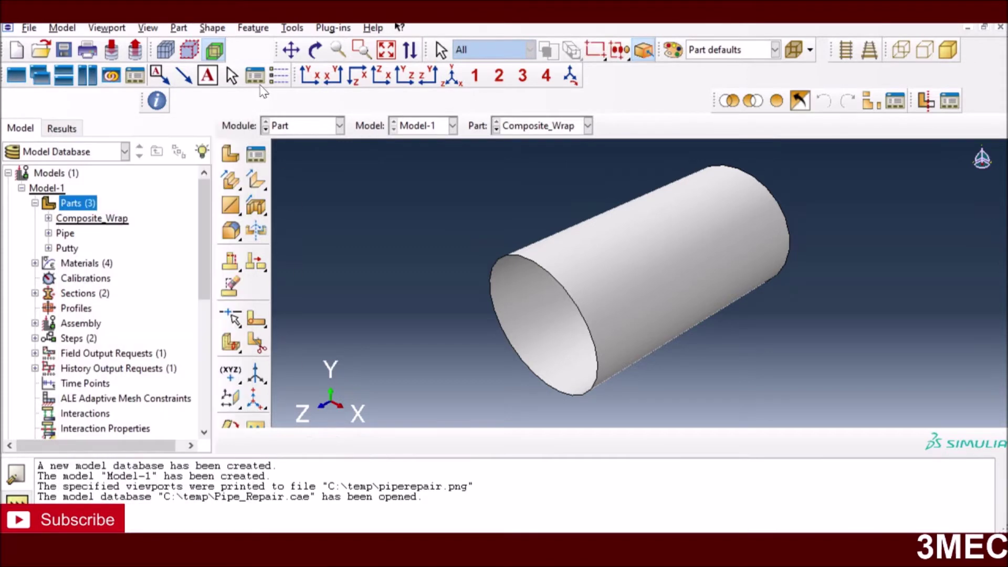
# - Examine the Composite_Wrap part and the partitioned Pipe part from several angles
pyautogui.click(315, 50)
pyautogui.moveTo(598, 299); pyautogui.dragTo(511, 306)
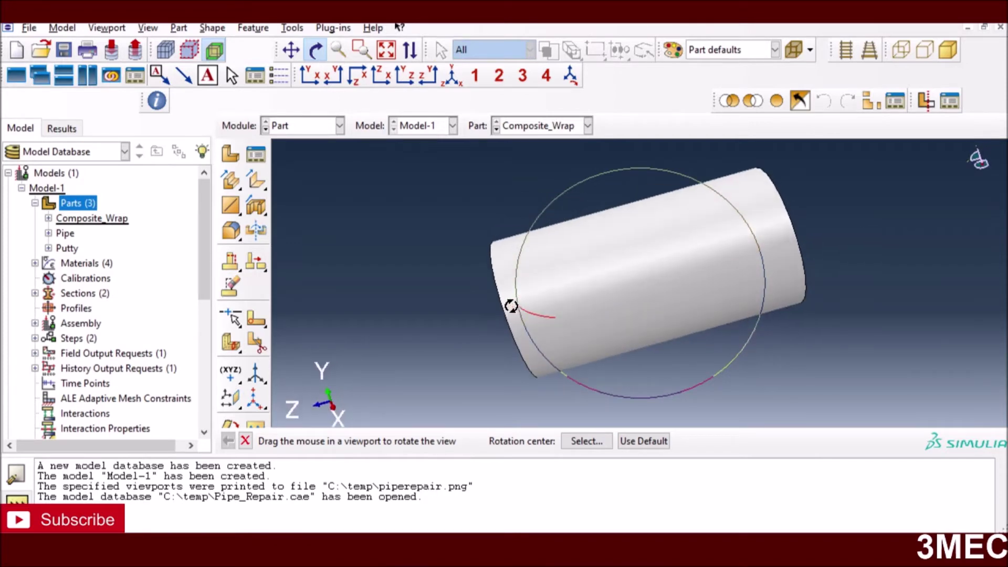
pyautogui.click(525, 126)
pyautogui.click(519, 159)
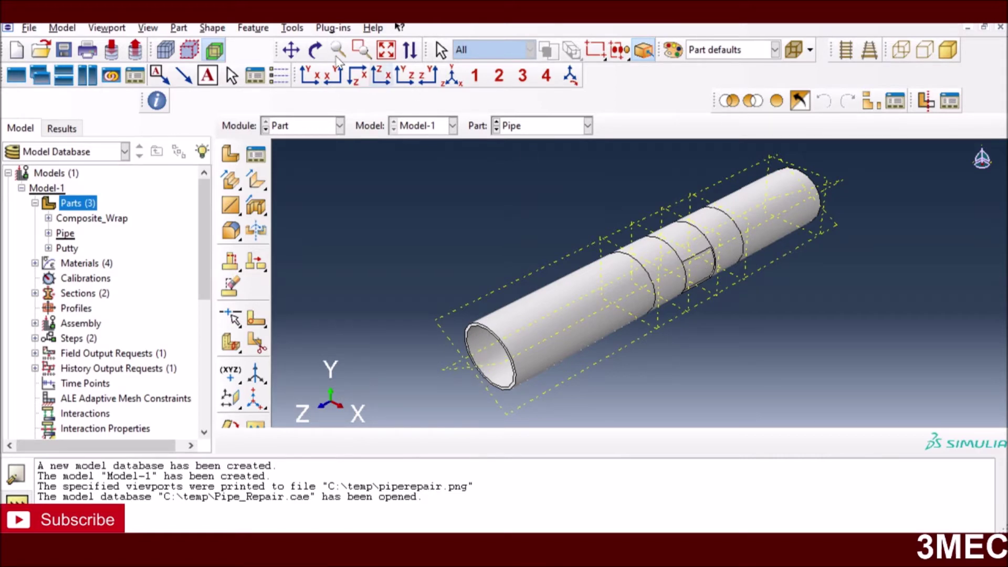
pyautogui.click(315, 50)
pyautogui.moveTo(619, 280); pyautogui.dragTo(707, 248)
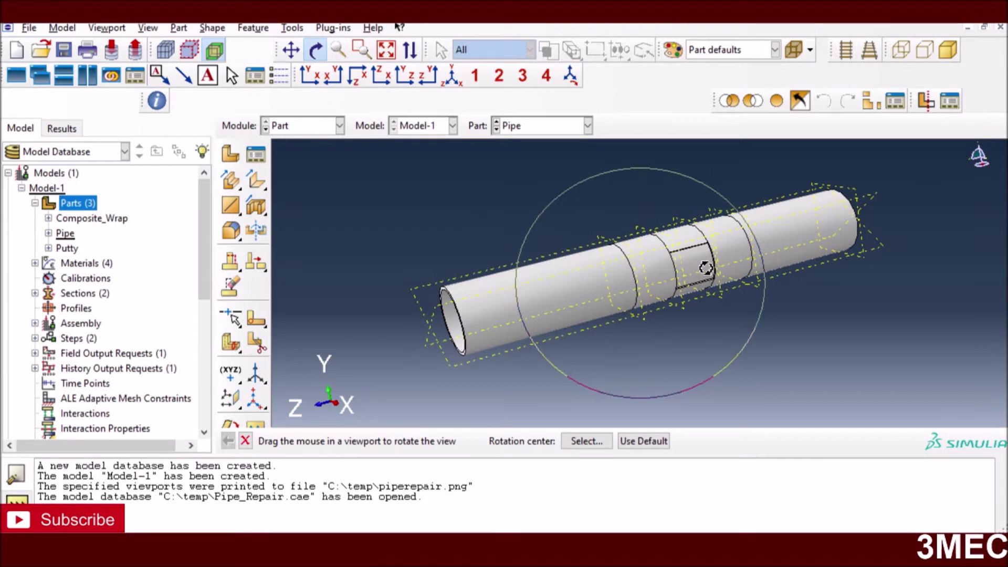
pyautogui.moveTo(578, 295); pyautogui.dragTo(592, 315)
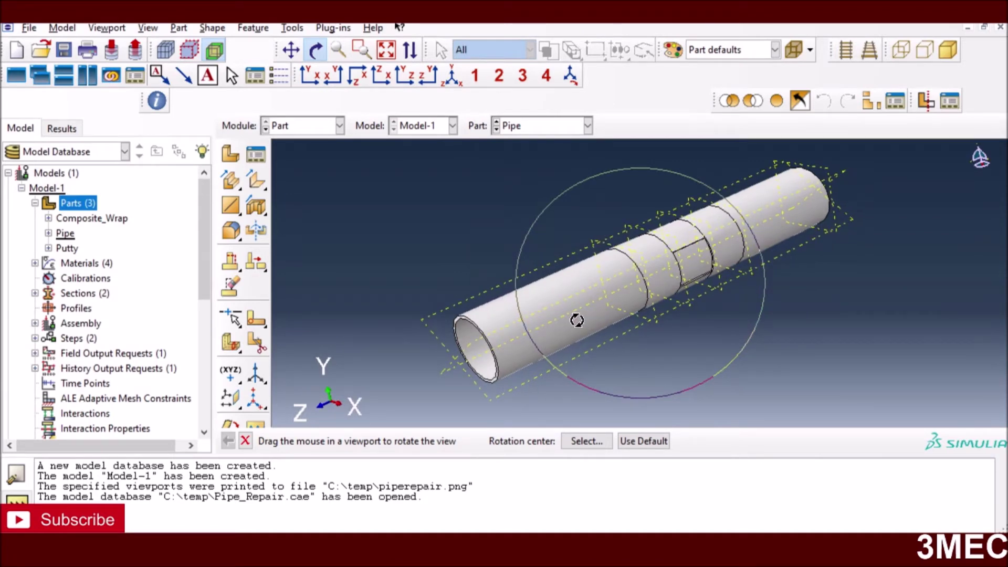
# - Check which file formats are available for importing a part, and leave without importing anything
pyautogui.click(30, 29)
pyautogui.click(29, 29)
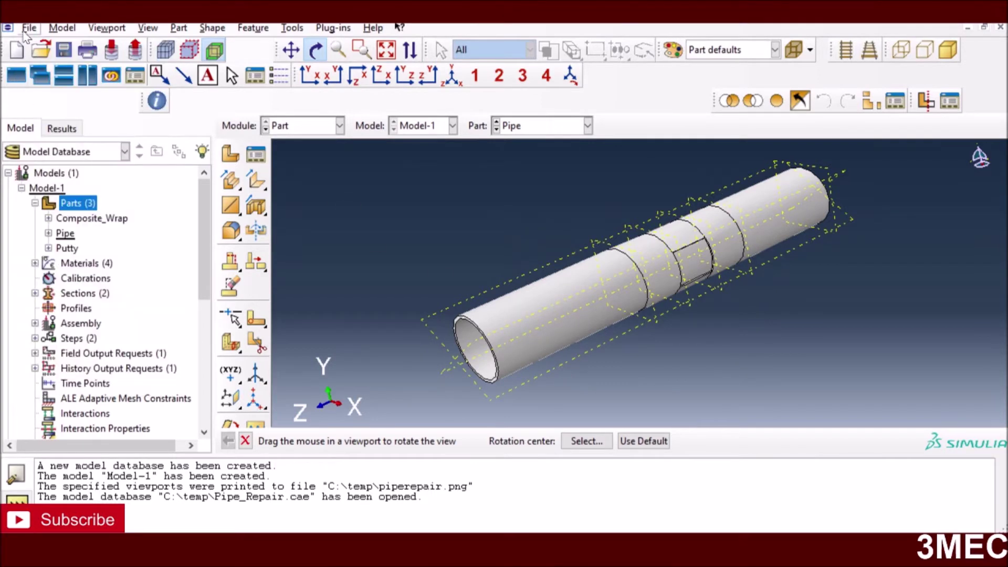
pyautogui.click(29, 29)
pyautogui.moveTo(89, 222)
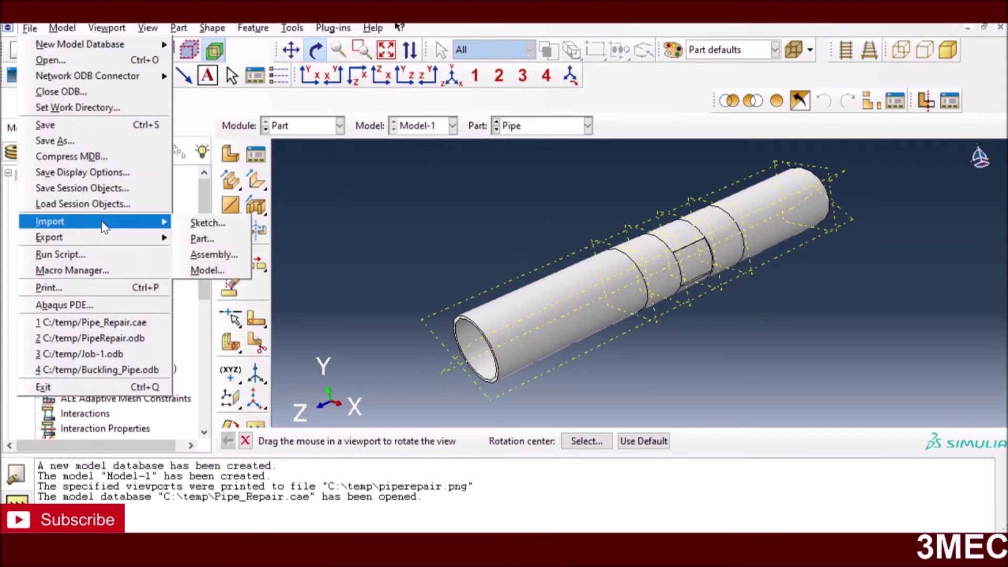
pyautogui.click(198, 236)
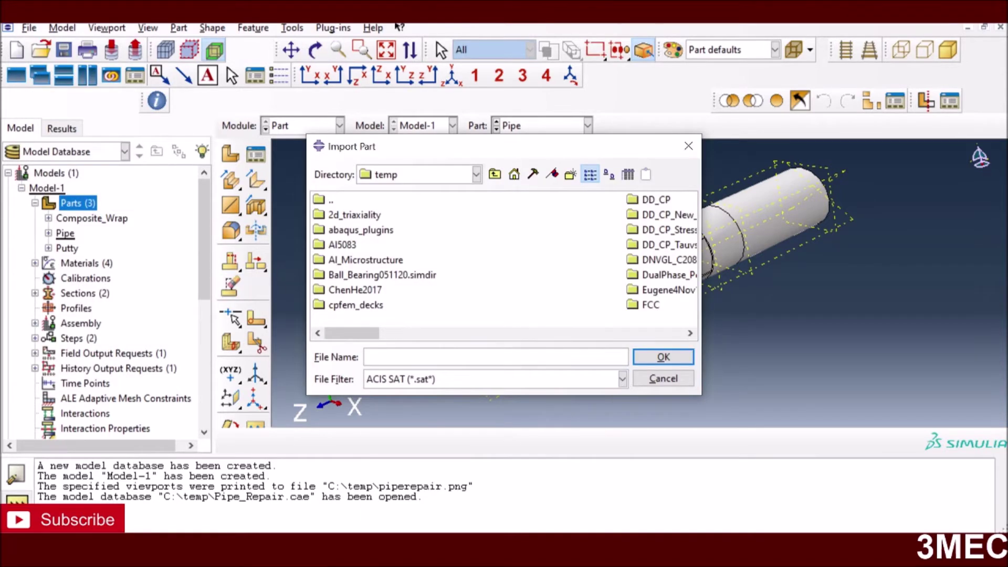
pyautogui.click(622, 379)
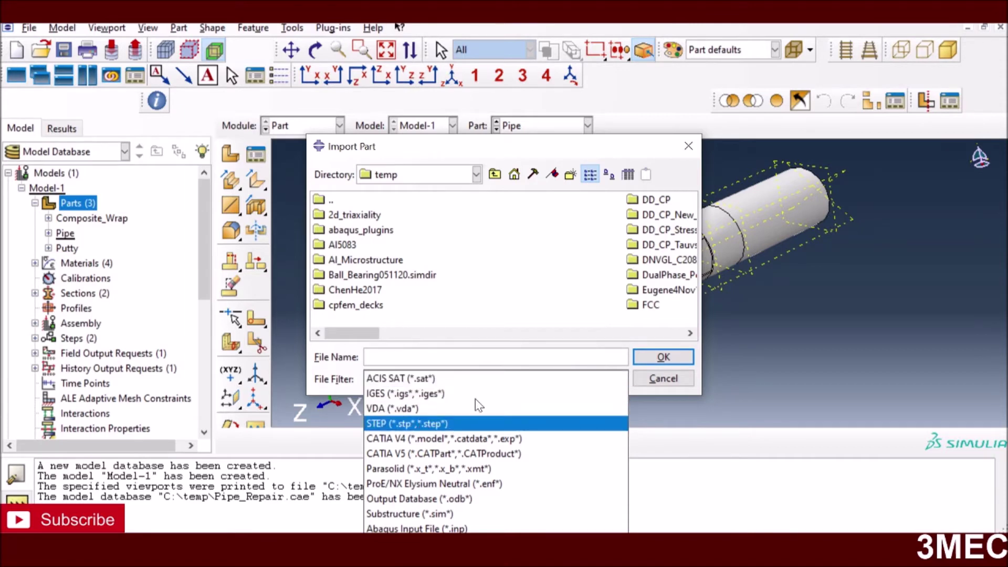
pyautogui.click(662, 384)
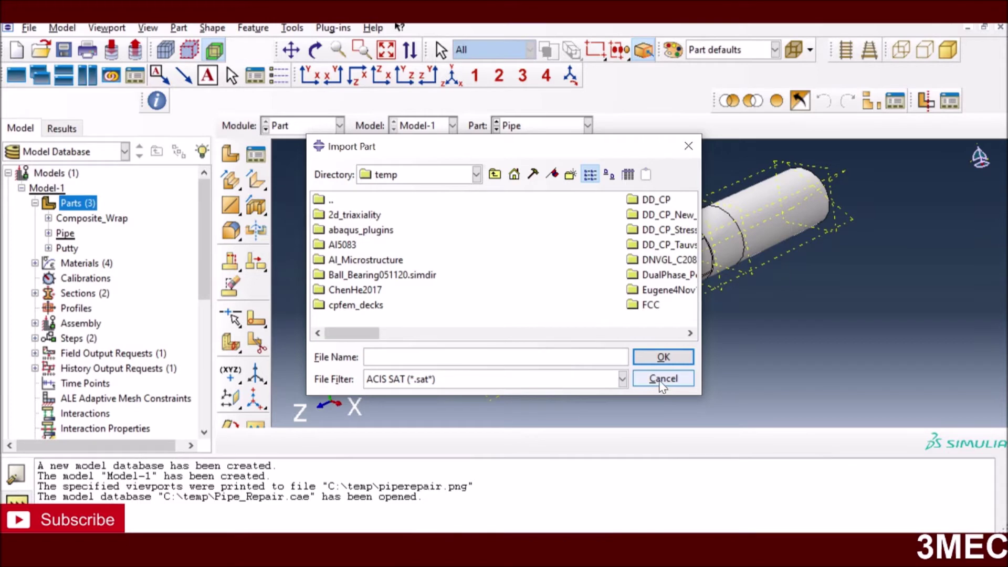
pyautogui.click(661, 380)
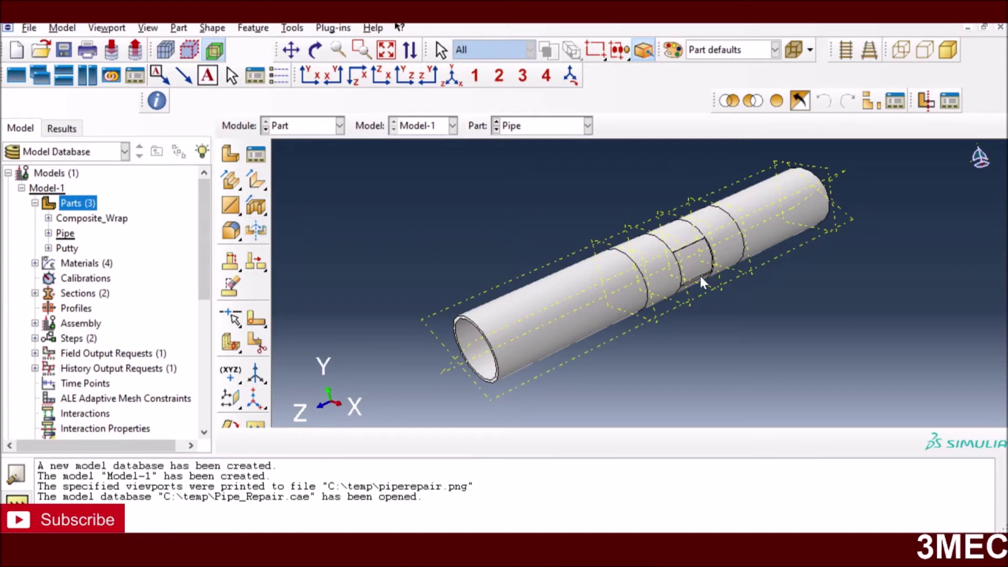
# - Display the Putty part and switch to the Property module
pyautogui.click(543, 129)
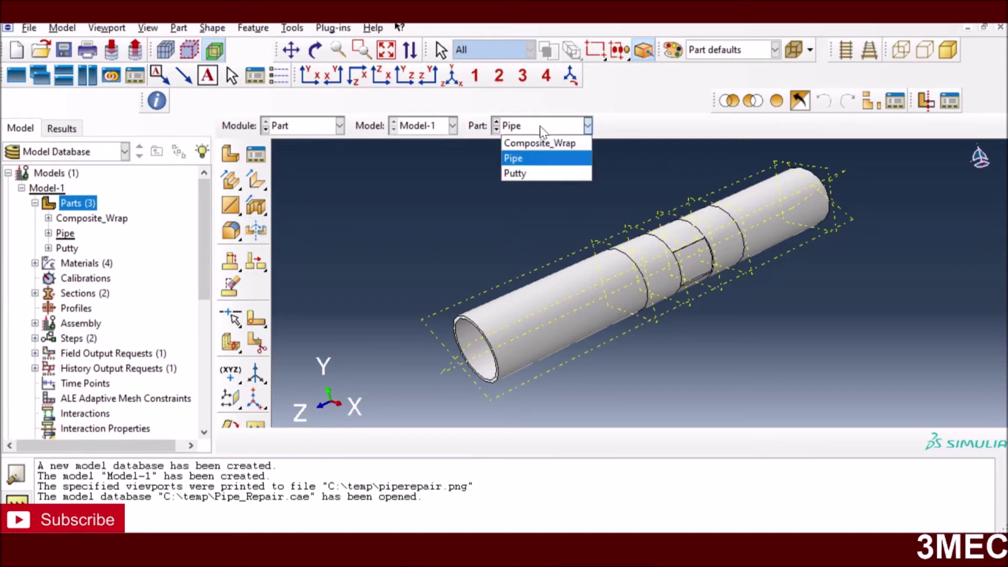
pyautogui.click(525, 173)
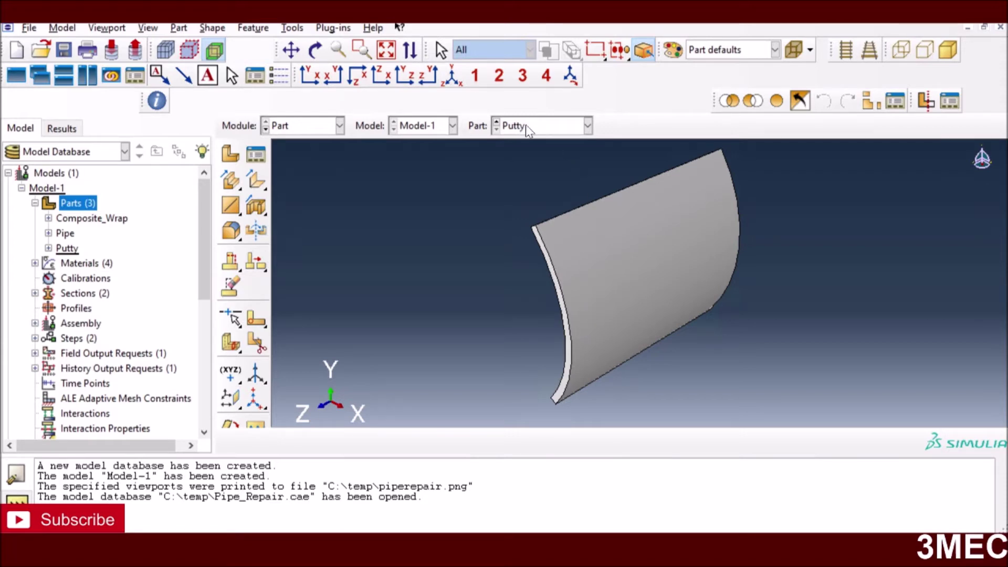
pyautogui.click(311, 130)
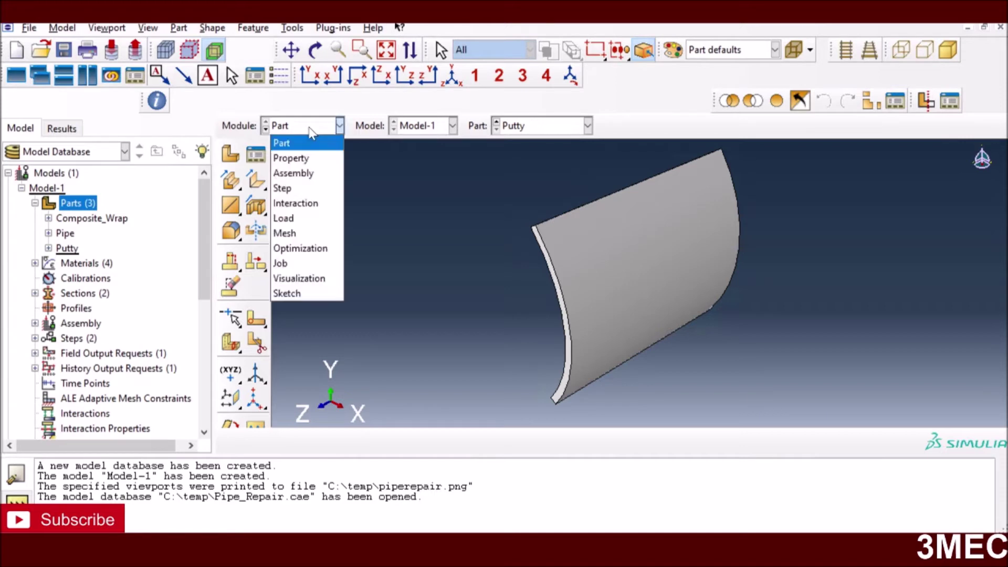
pyautogui.click(290, 159)
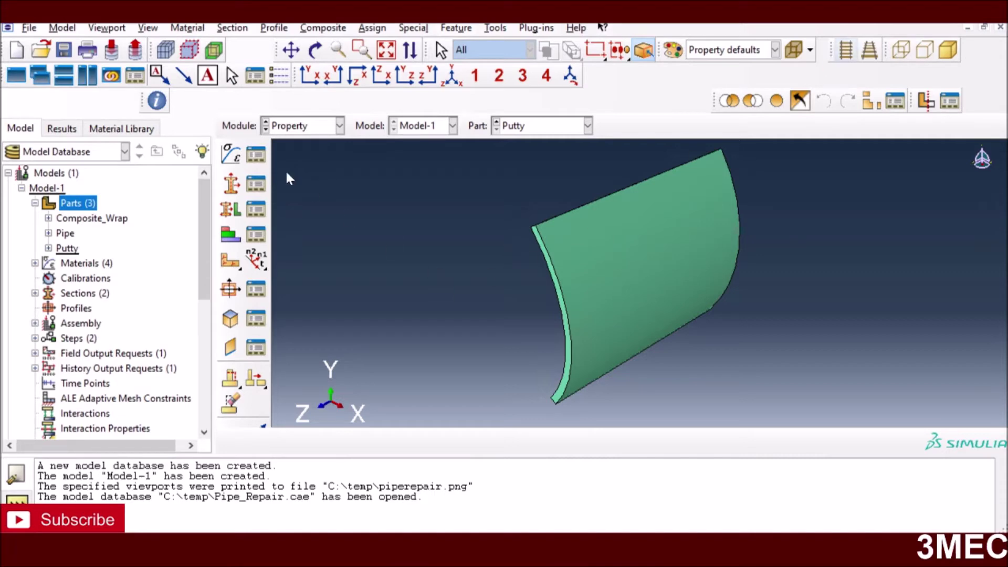
# - Review the Composite material's elastic engineering constants, including its moduli, Poisson's ratios and shear moduli, and leave them unedited
pyautogui.click(255, 158)
pyautogui.moveTo(417, 173); pyautogui.dragTo(300, 172)
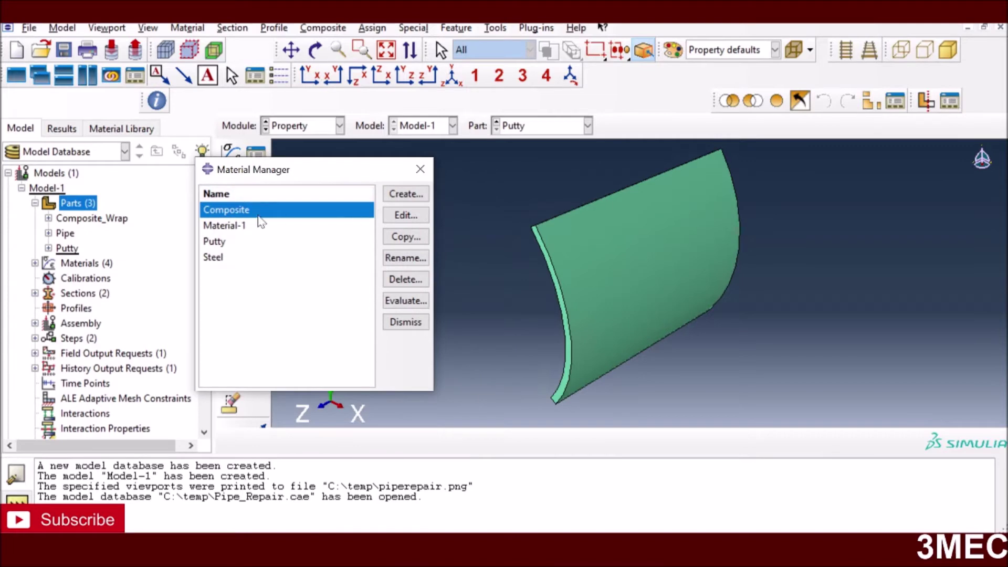
pyautogui.click(401, 215)
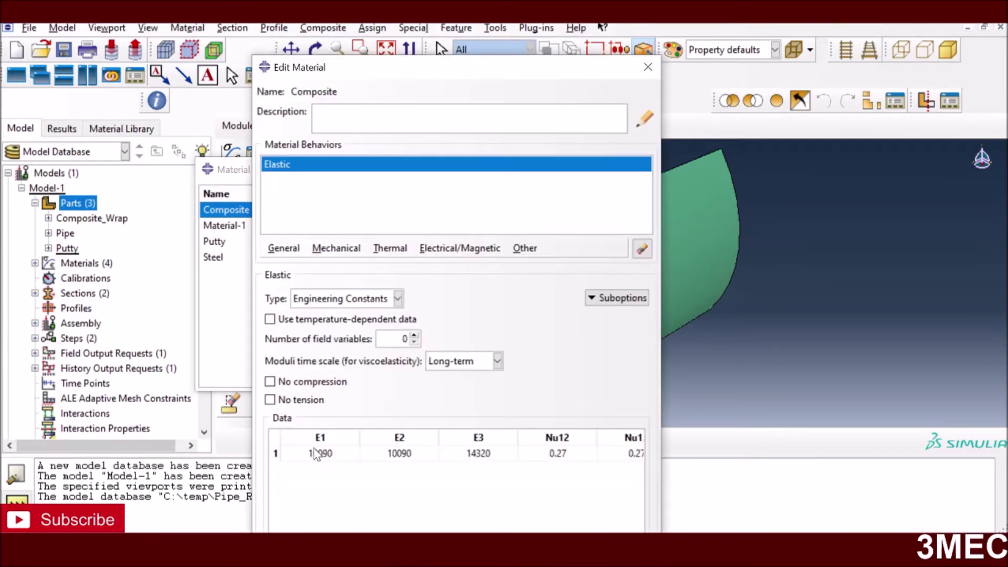
pyautogui.moveTo(402, 70); pyautogui.dragTo(245, 5)
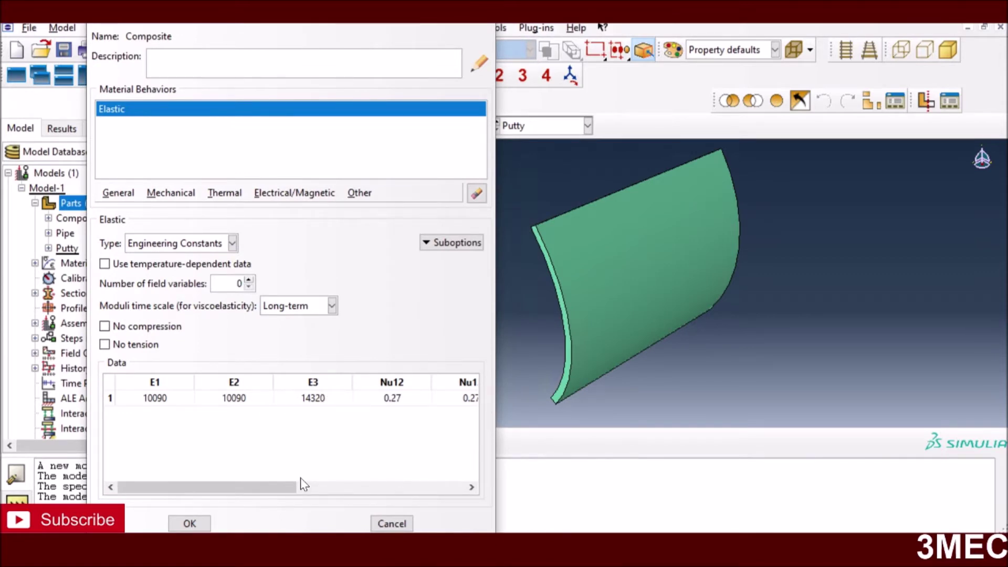
pyautogui.click(322, 489)
pyautogui.moveTo(439, 490)
pyautogui.mouseDown()
pyautogui.moveTo(394, 491)
pyautogui.moveTo(449, 492)
pyautogui.mouseUp()
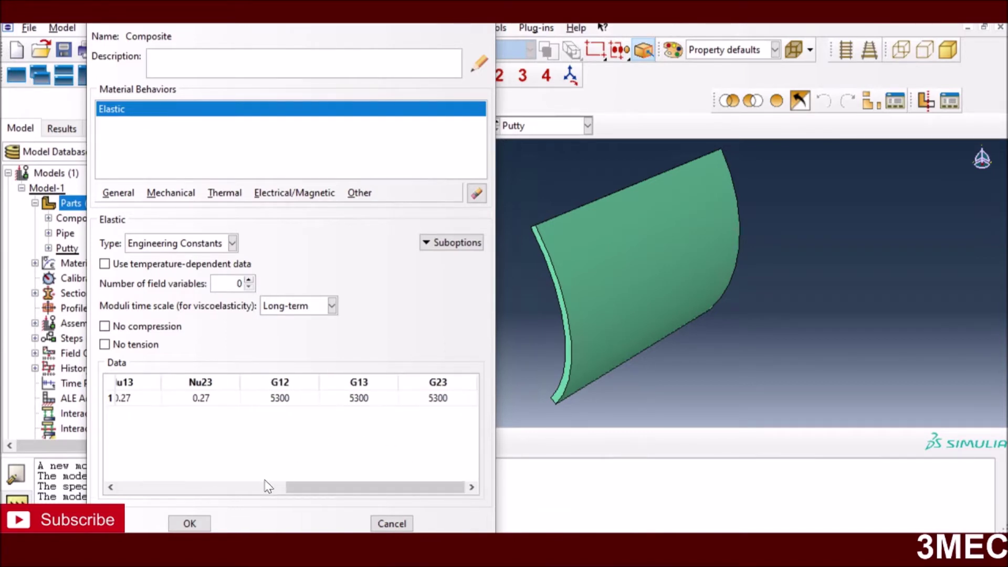
pyautogui.click(216, 491)
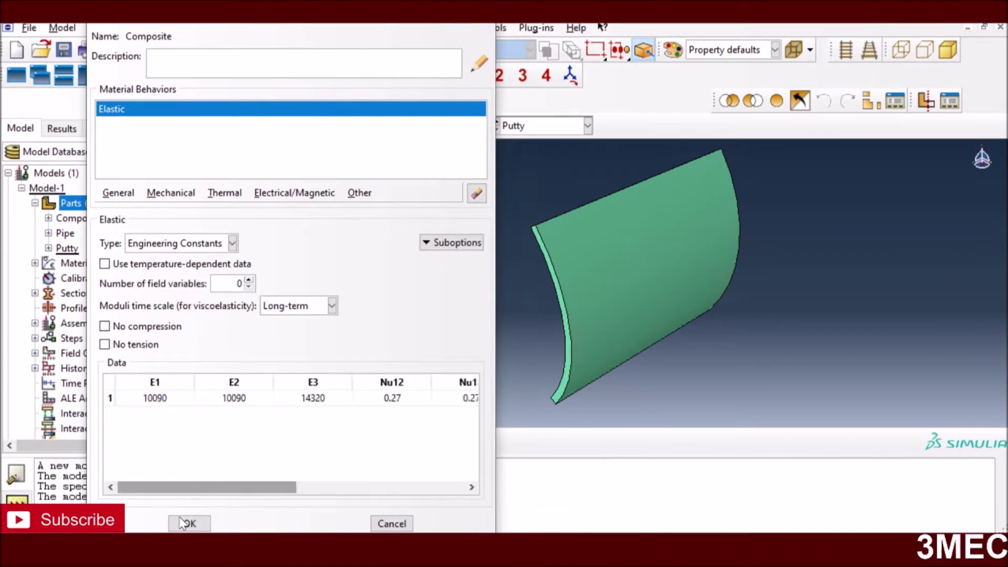
pyautogui.click(391, 523)
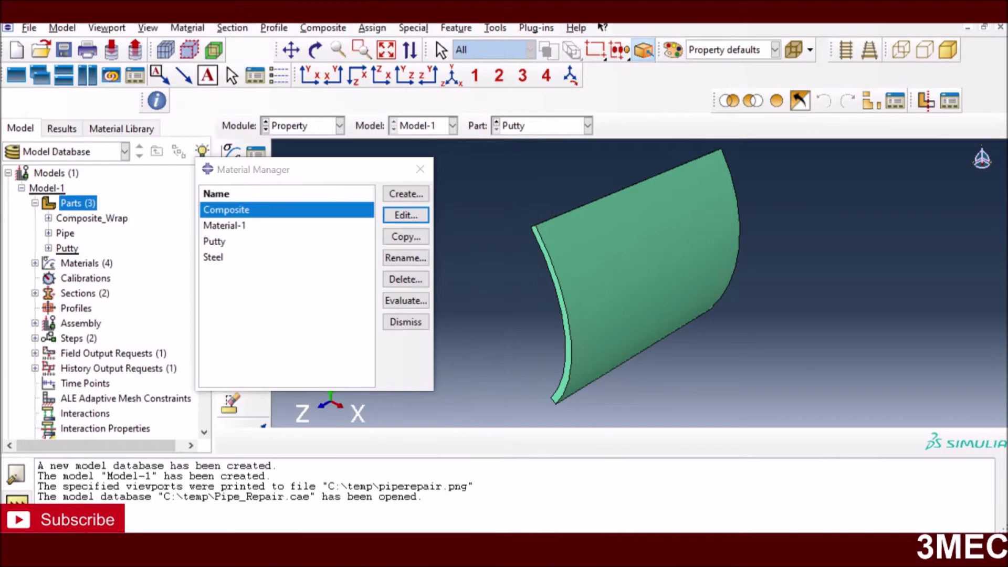
# - Review Material-1's Hashin damage, damage evolution, density and elastic definitions, and view its entry in the composite_materials.lib library
pyautogui.click(237, 226)
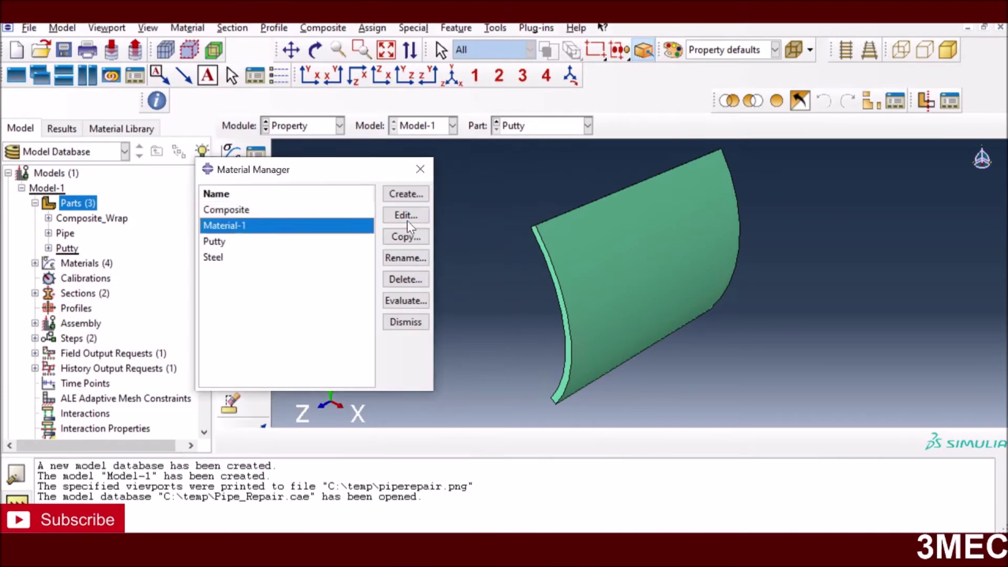
pyautogui.click(407, 218)
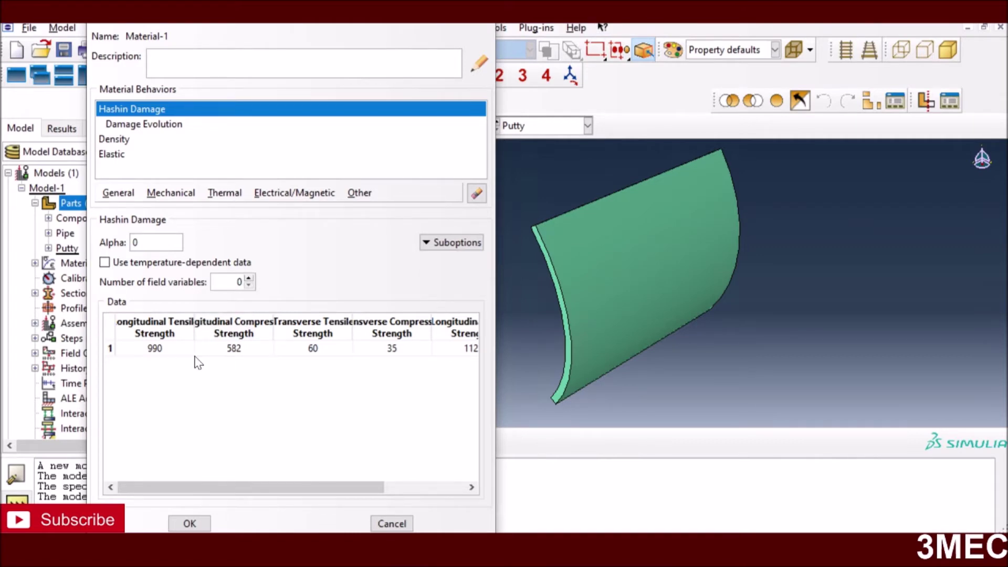
pyautogui.click(116, 139)
pyautogui.click(117, 154)
pyautogui.click(132, 124)
pyautogui.click(135, 110)
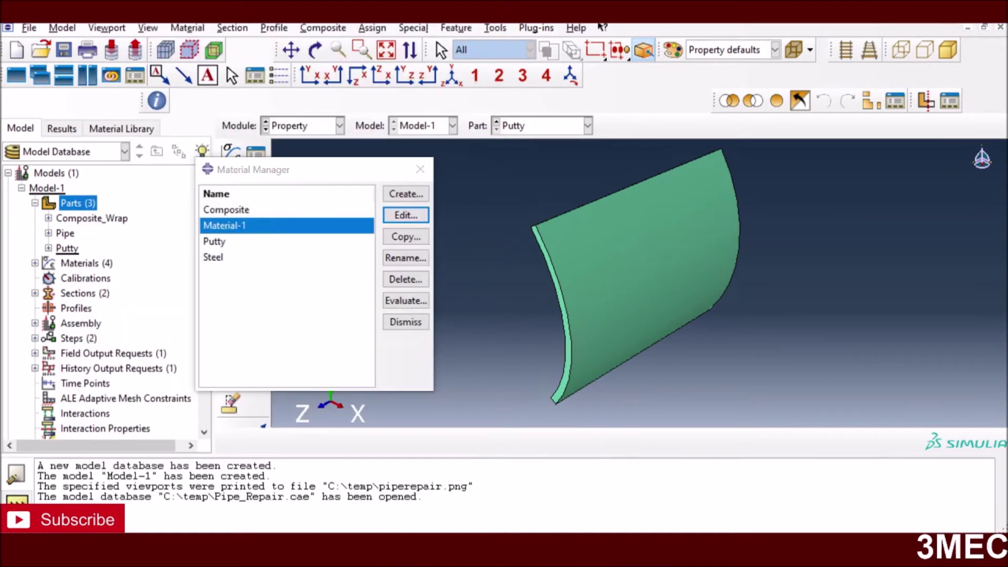
pyautogui.click(121, 129)
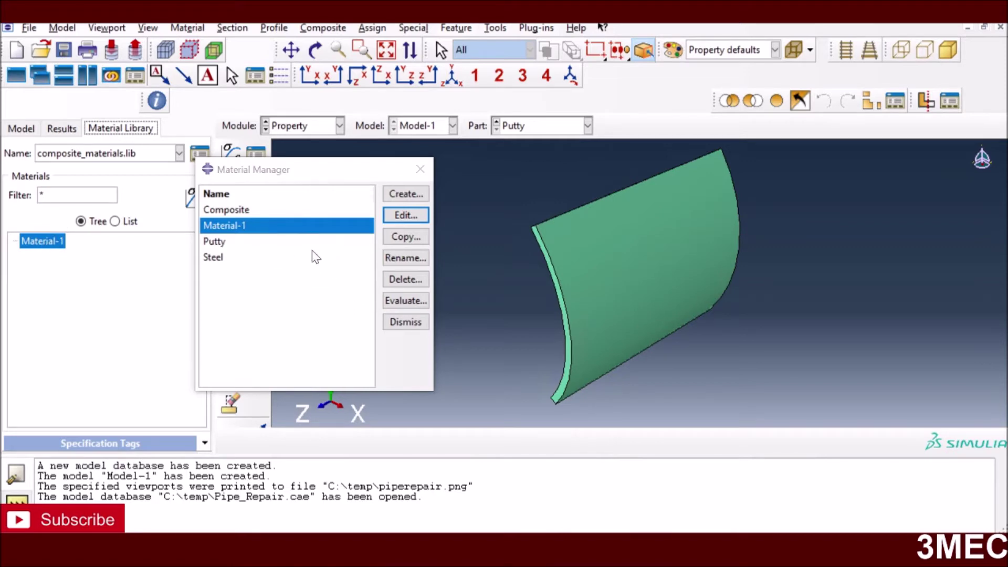
# - Return to the model tree and review the Putty material's isotropic elastic data without editing it
pyautogui.click(232, 243)
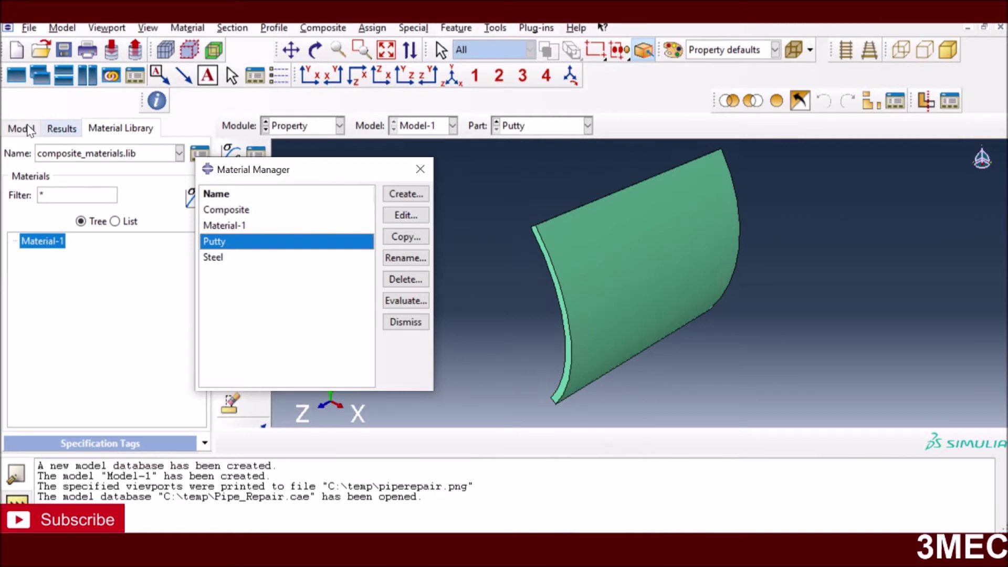
pyautogui.click(22, 129)
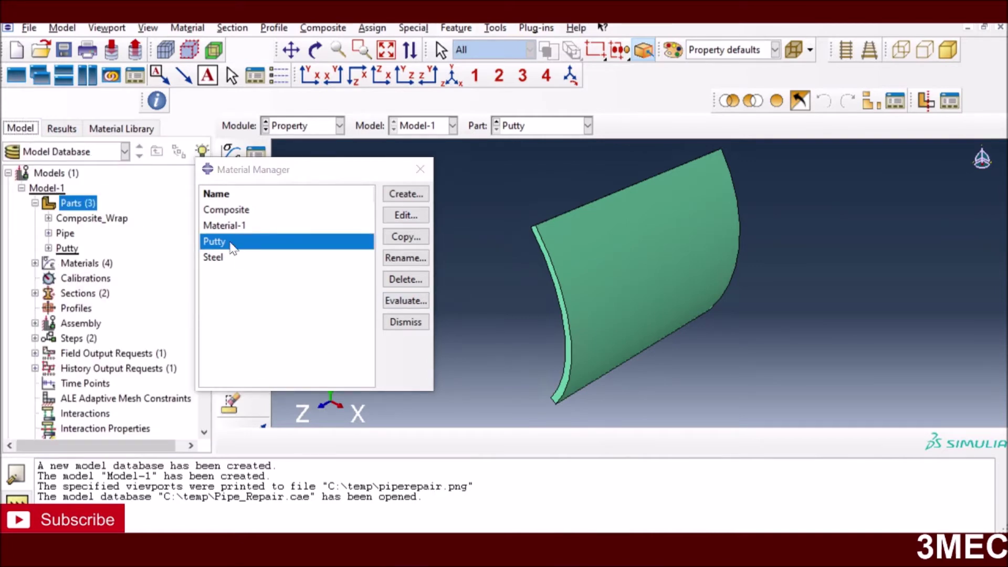
pyautogui.click(411, 221)
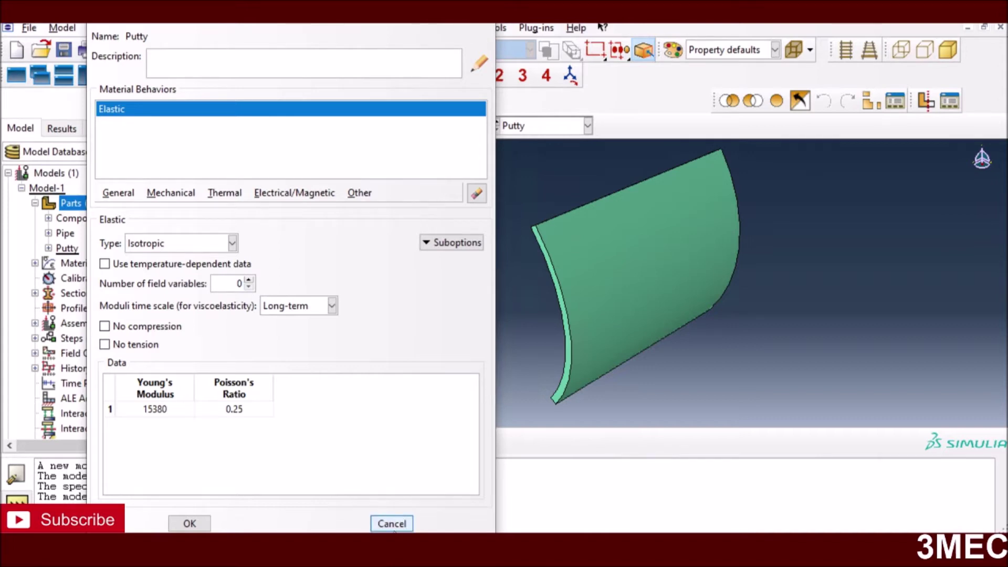
pyautogui.click(392, 523)
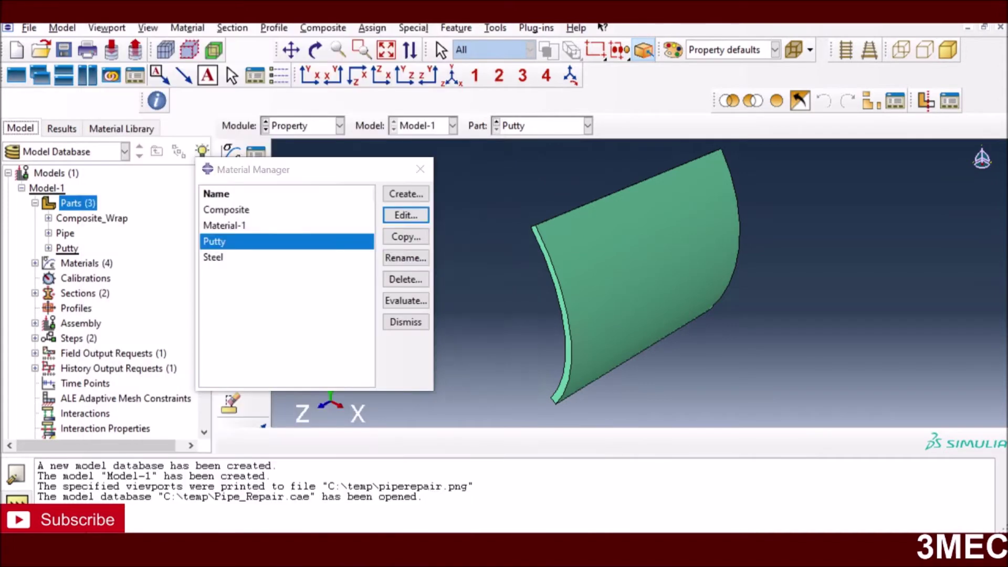
# - Review the Steel material's isotropic elastic data and its full plastic yield stress and strain table without editing them
pyautogui.click(213, 259)
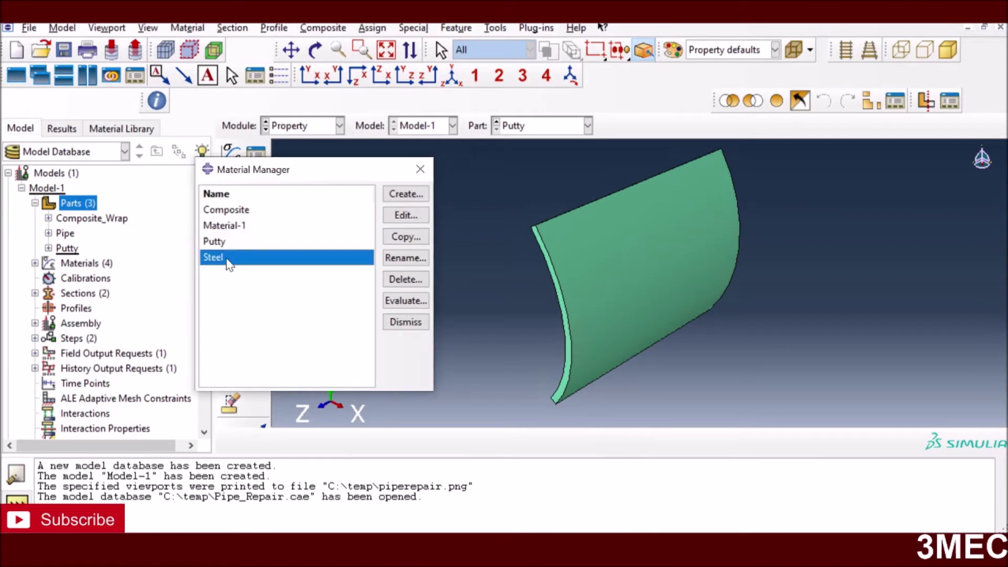
pyautogui.click(416, 241)
pyautogui.click(105, 223)
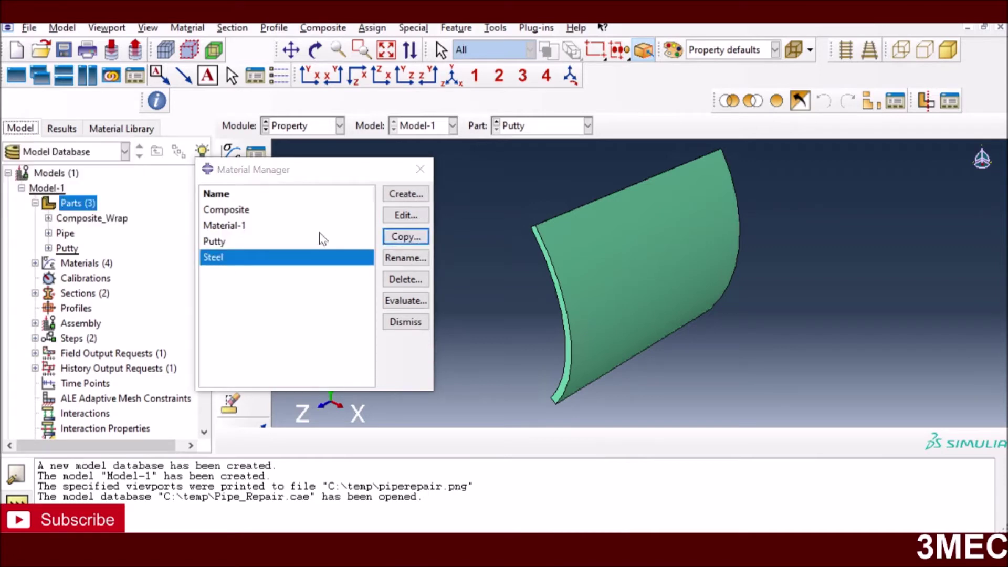
pyautogui.click(405, 215)
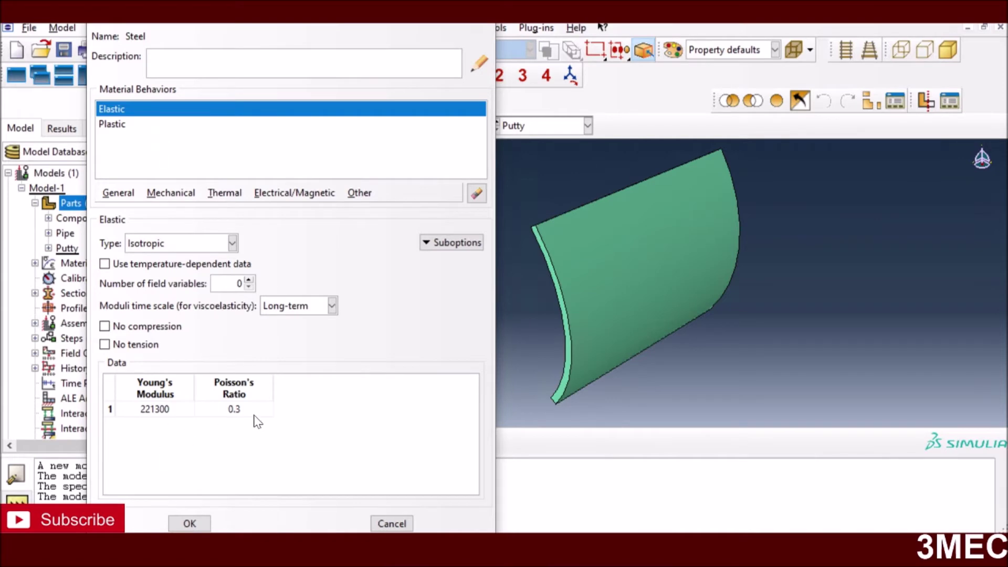
pyautogui.click(117, 125)
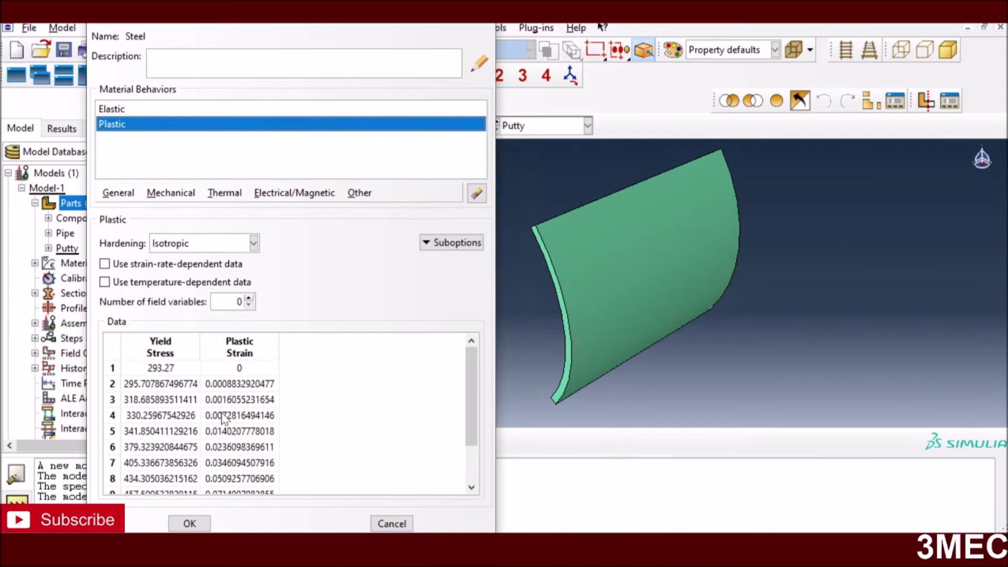
pyautogui.scroll(-3, 162, 370)
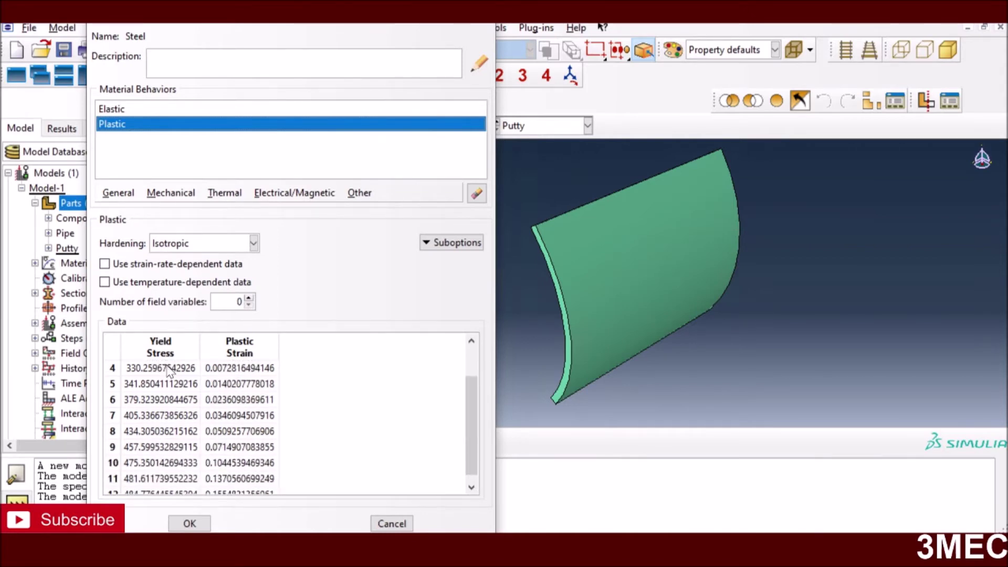
pyautogui.scroll(-1, 240, 408)
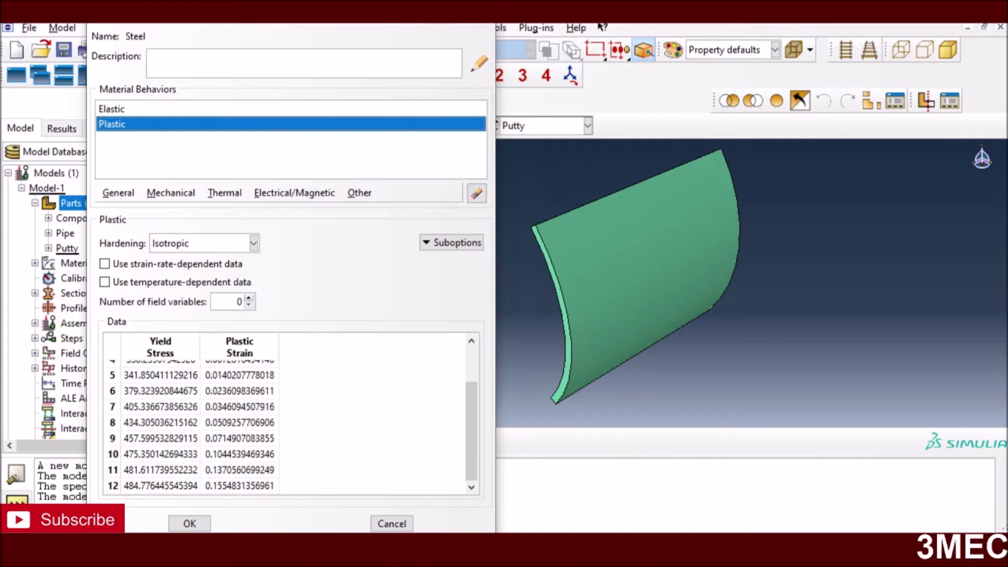
pyautogui.click(391, 524)
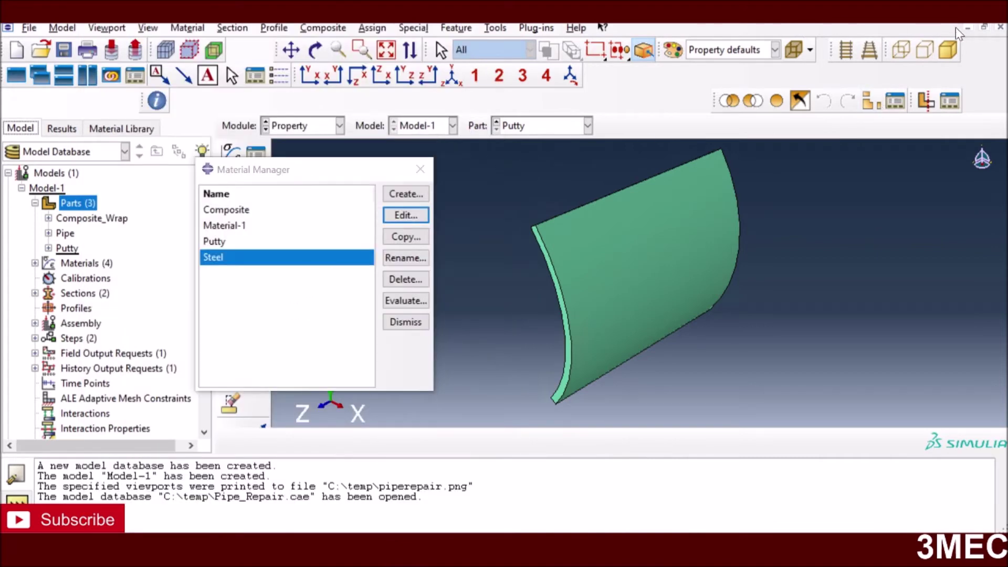
pyautogui.click(404, 322)
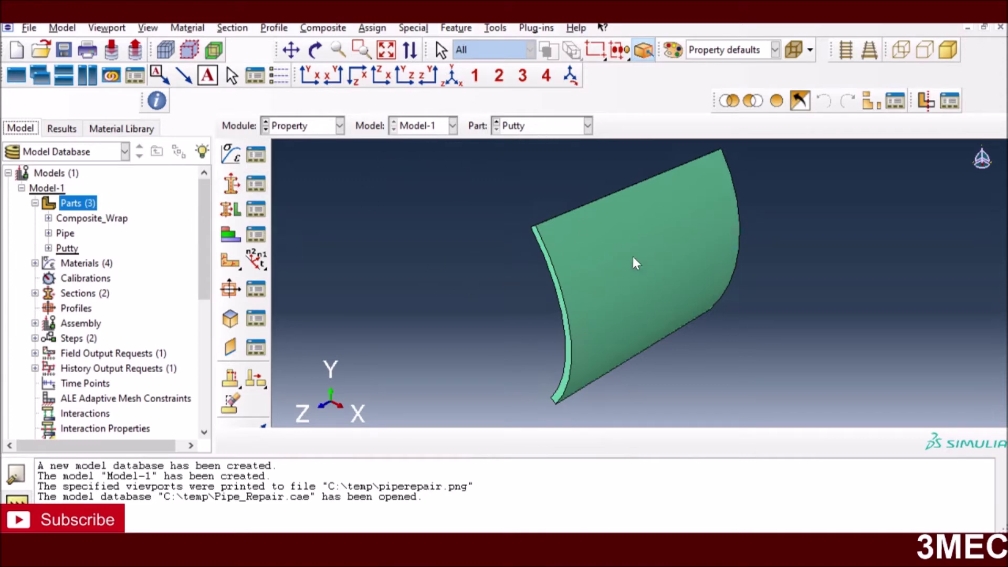
# - Review the material assigned in the Section-1 and Section-2 solid homogeneous definitions, leaving both unedited
pyautogui.click(256, 183)
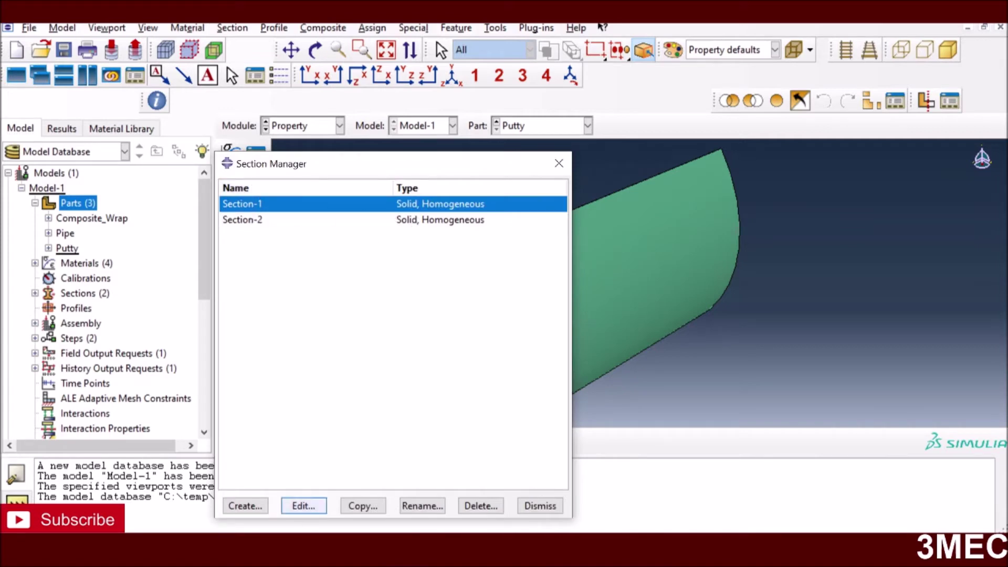
pyautogui.click(305, 506)
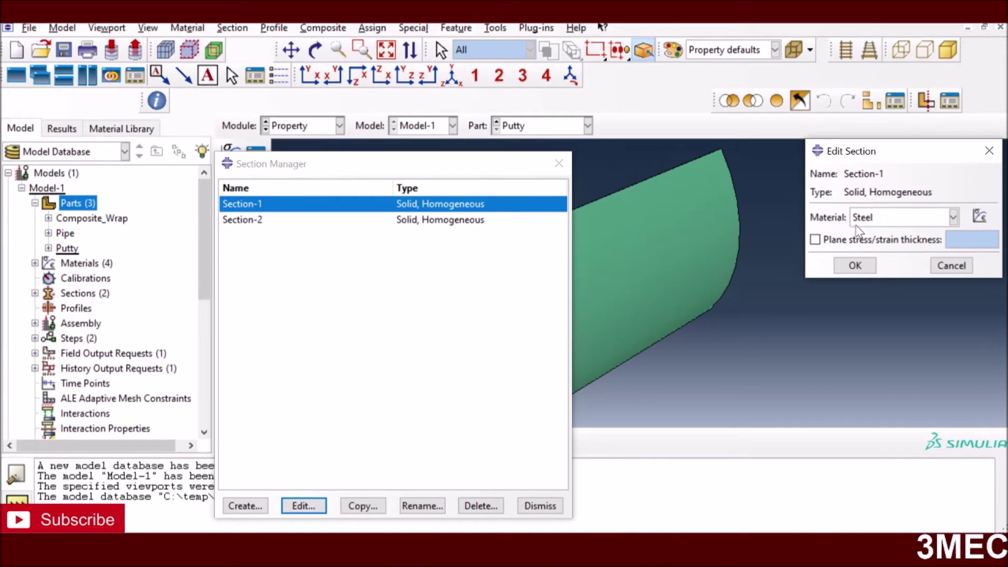
pyautogui.click(870, 266)
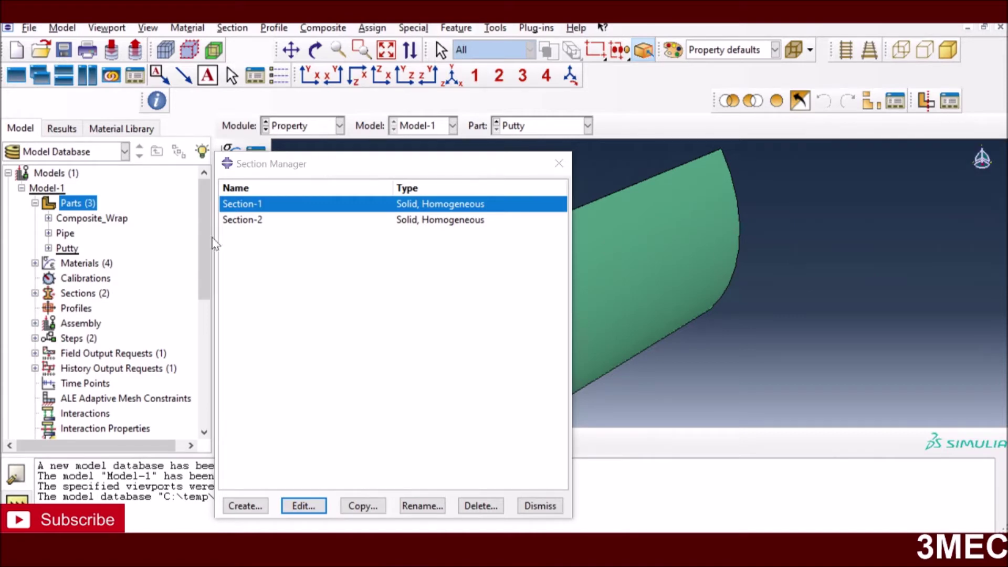
pyautogui.click(243, 220)
pyautogui.click(305, 505)
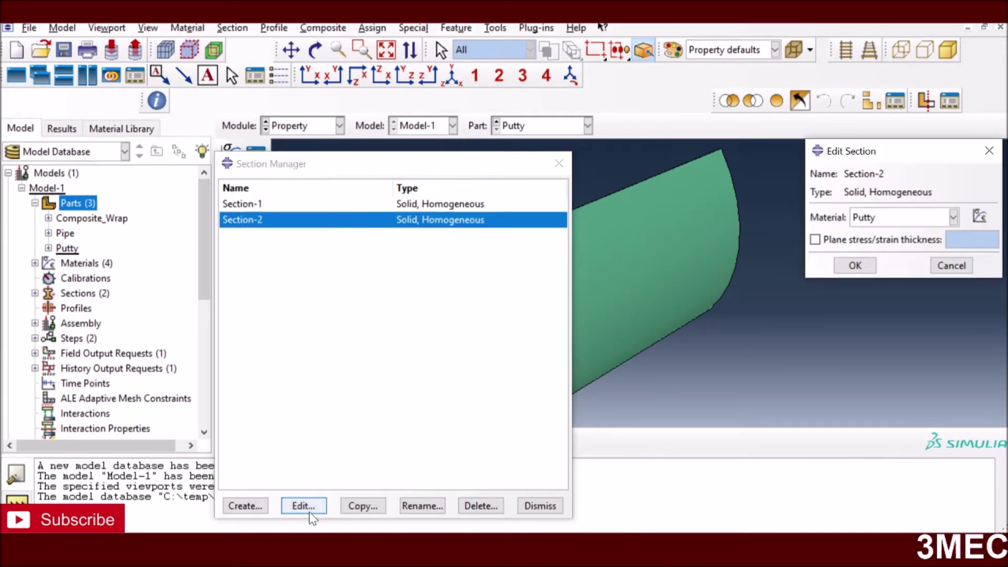
pyautogui.click(942, 267)
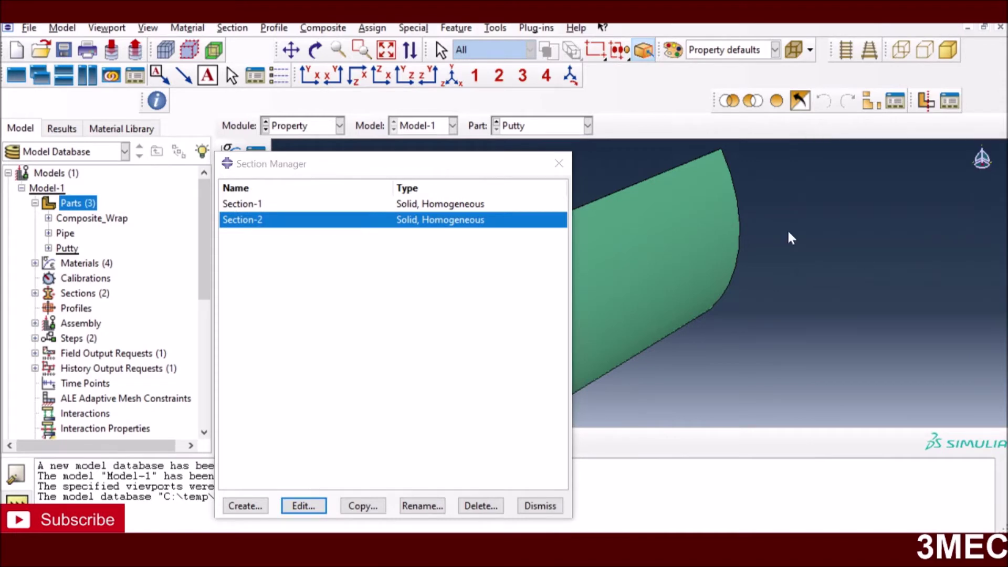
pyautogui.click(559, 163)
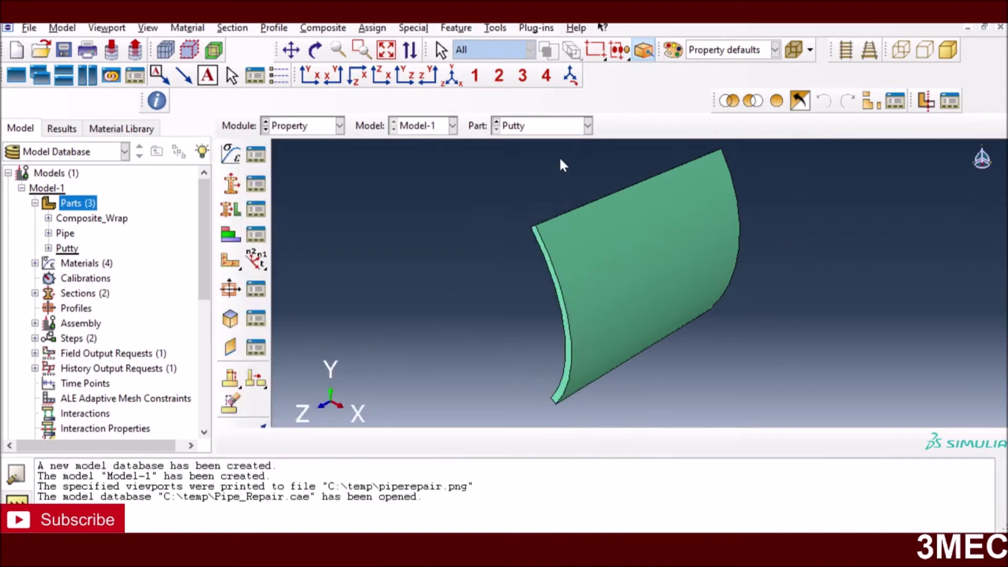
# - Examine the Putty part's section assignment, checking its region, section and material without changing it
pyautogui.click(257, 211)
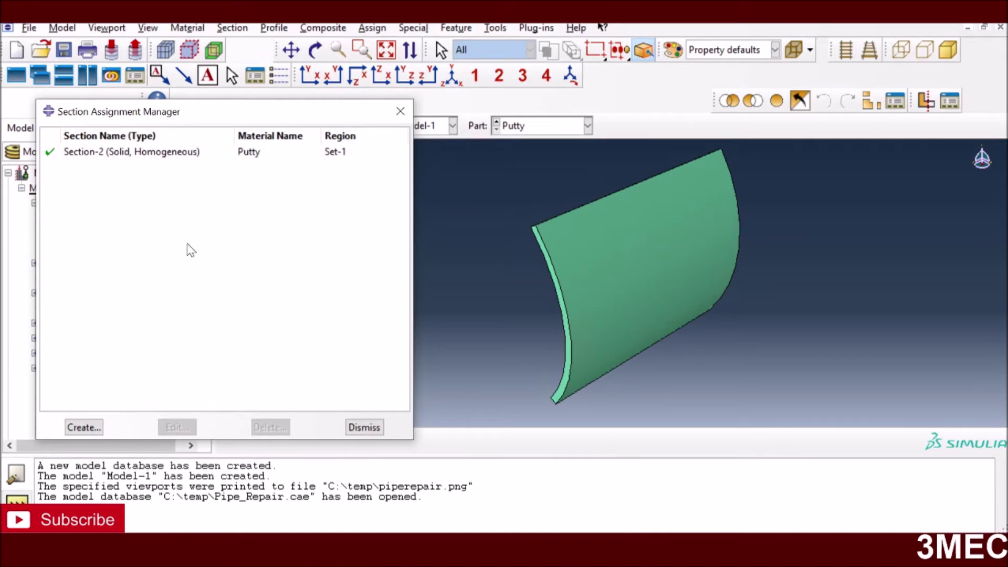
pyautogui.click(181, 152)
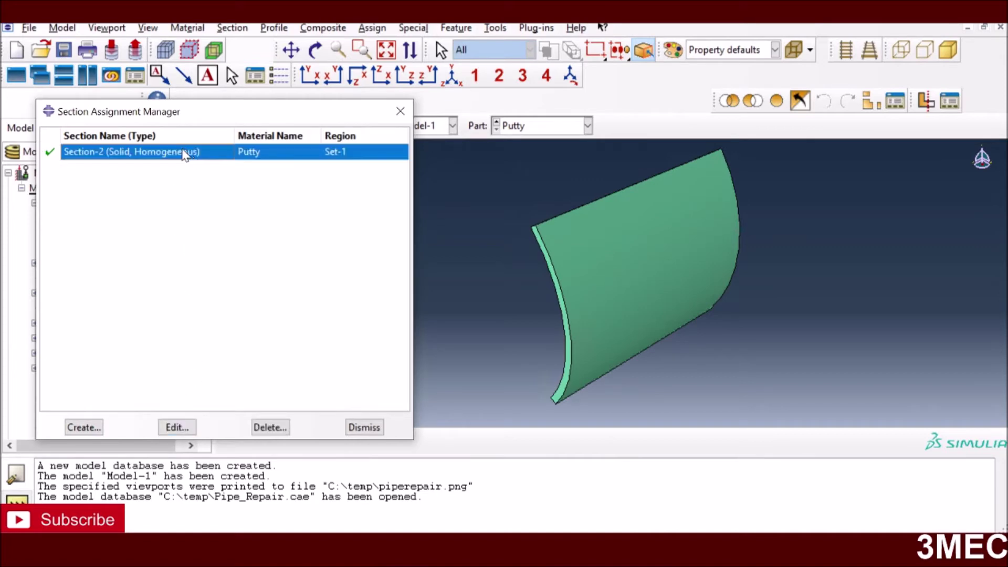
pyautogui.click(178, 426)
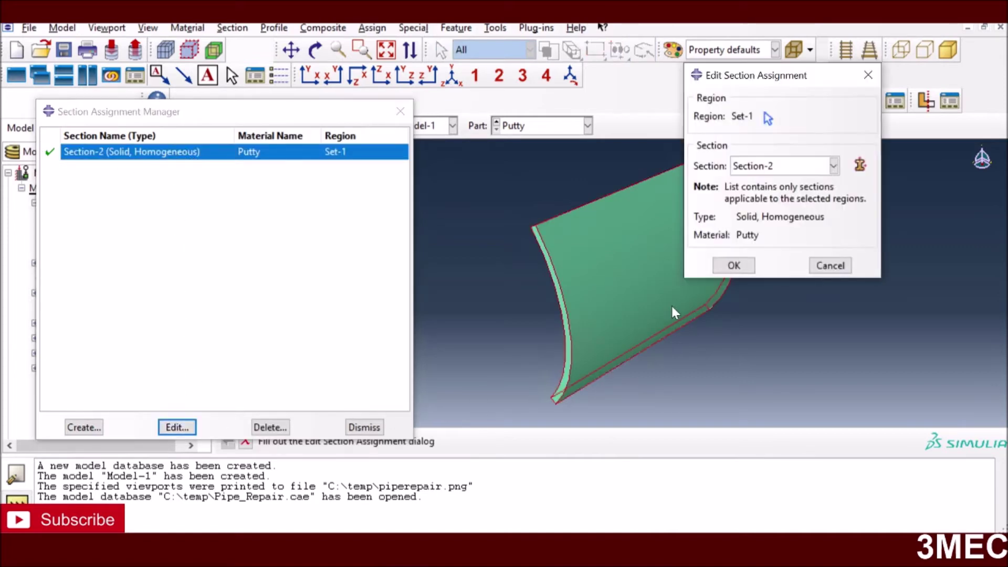
pyautogui.click(839, 266)
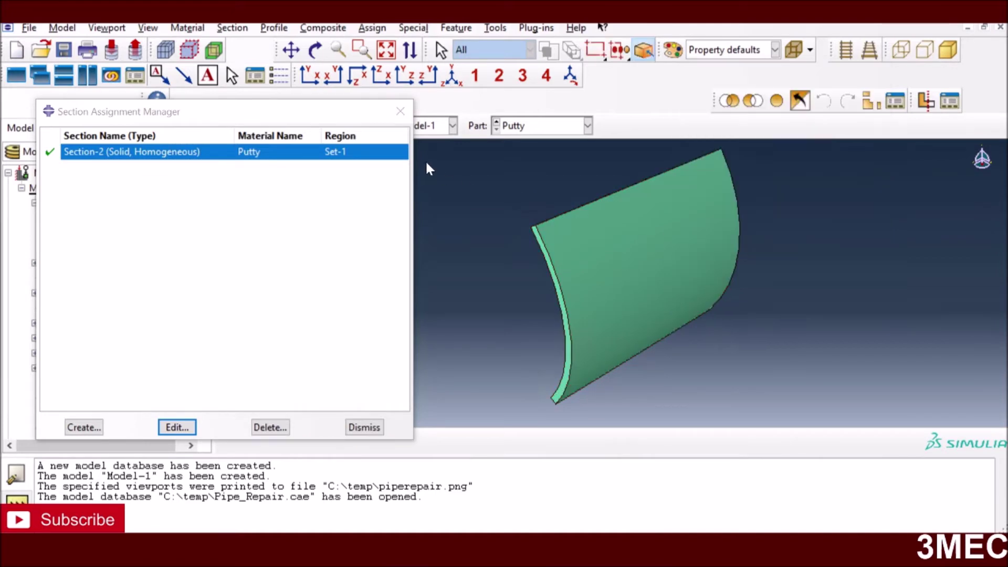
pyautogui.click(399, 112)
# - Display the Pipe part and review its section assignment, including a look at the list of defined materials
pyautogui.click(545, 127)
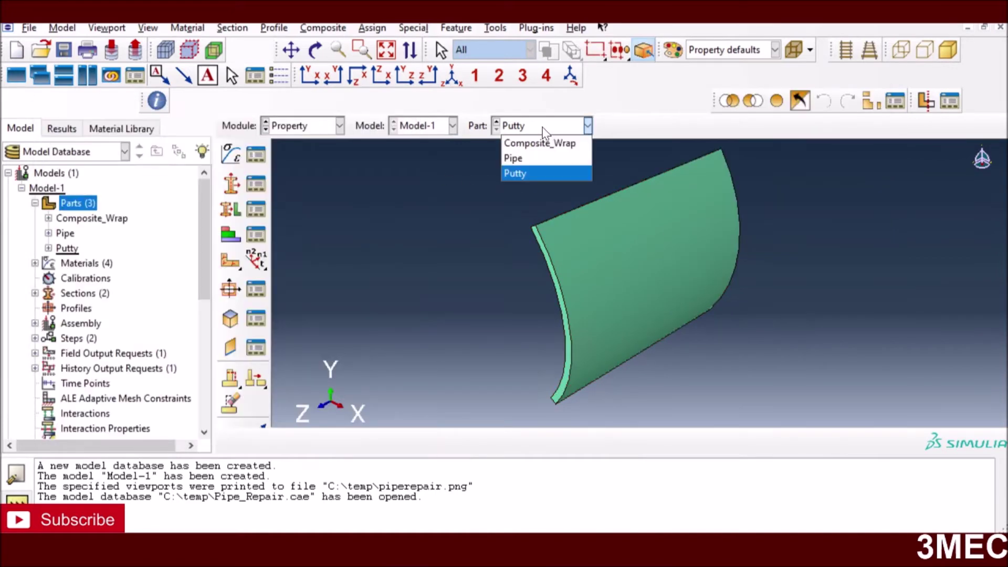
pyautogui.click(531, 159)
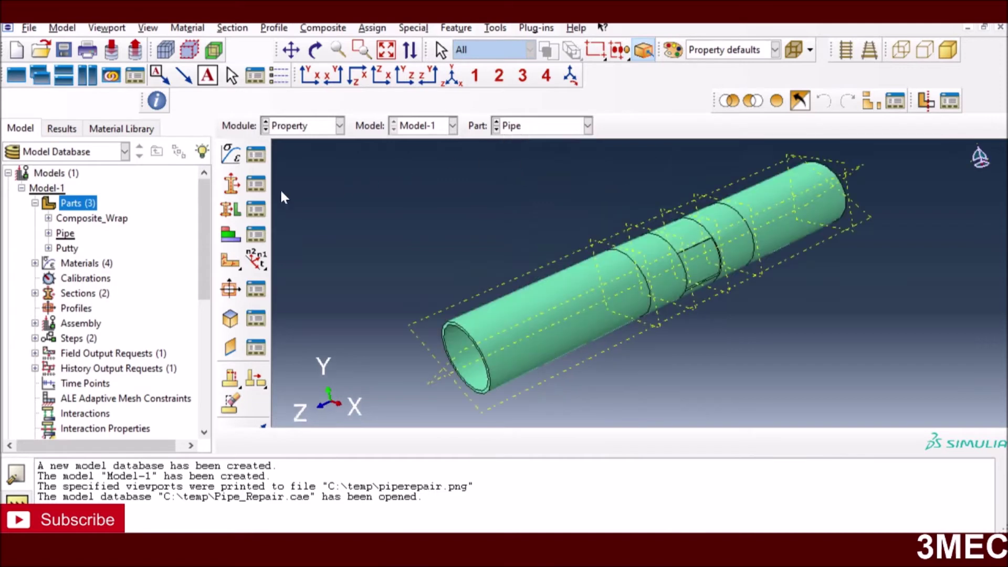
pyautogui.click(256, 209)
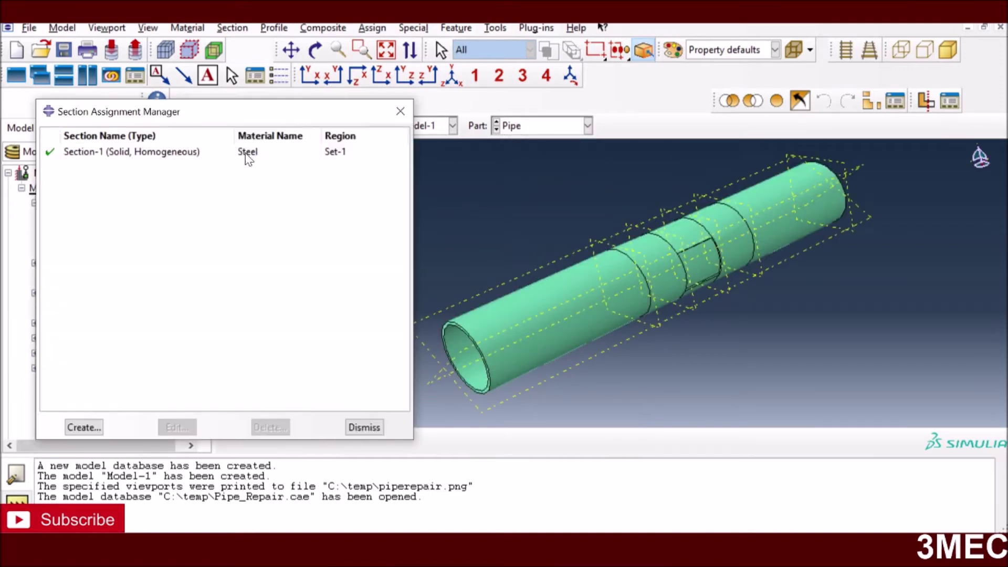
pyautogui.click(363, 427)
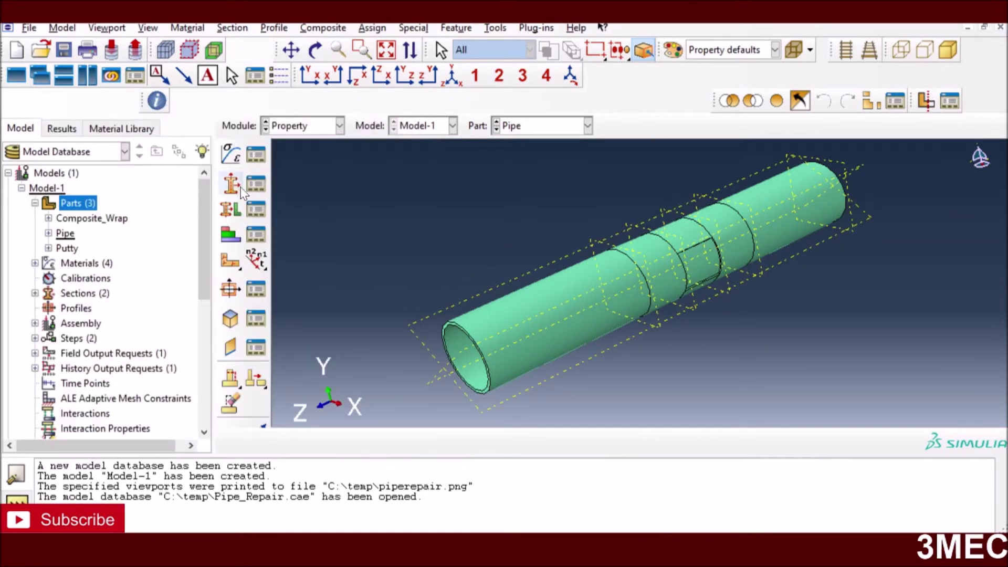
pyautogui.click(255, 153)
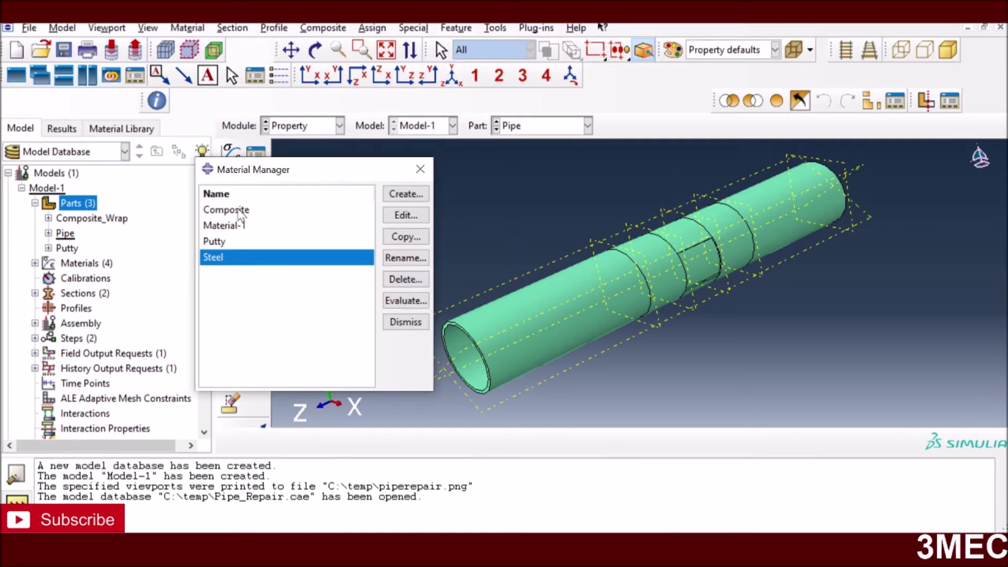
pyautogui.click(398, 322)
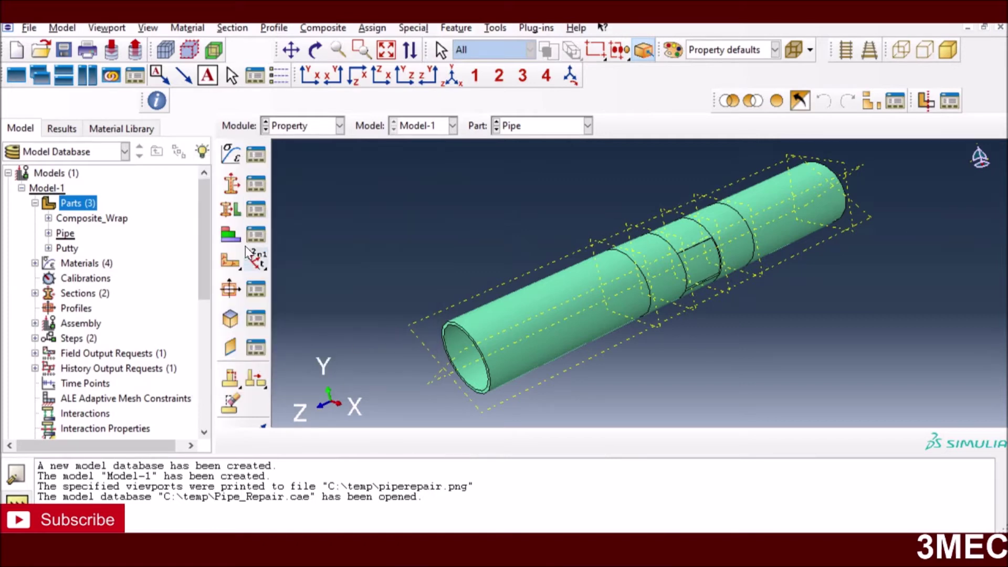
# - Display the Composite_Wrap part and examine CompositeLayup-1, including its orientation, ply materials, thicknesses and rotation angles
pyautogui.click(256, 238)
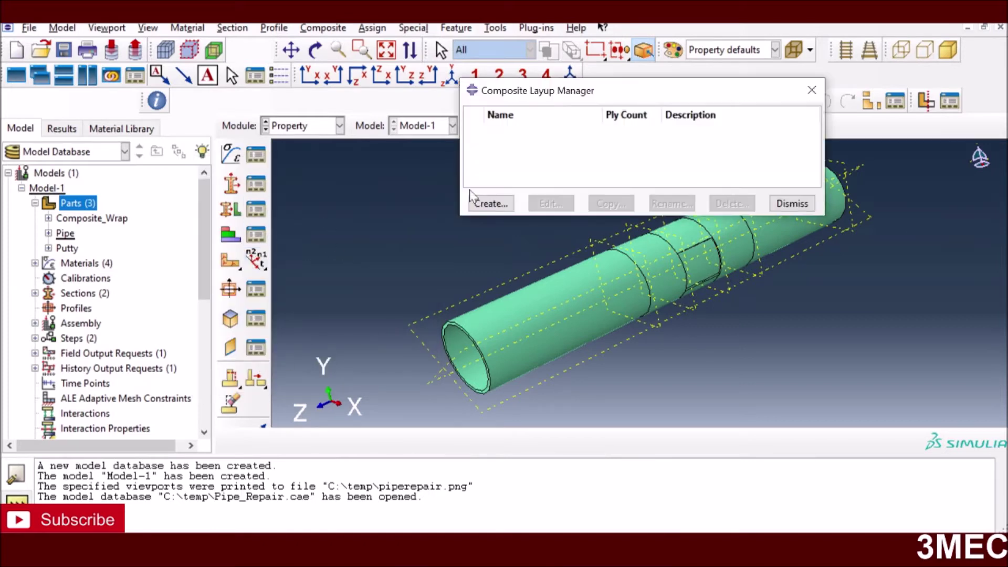
pyautogui.click(790, 204)
pyautogui.click(514, 125)
pyautogui.click(517, 143)
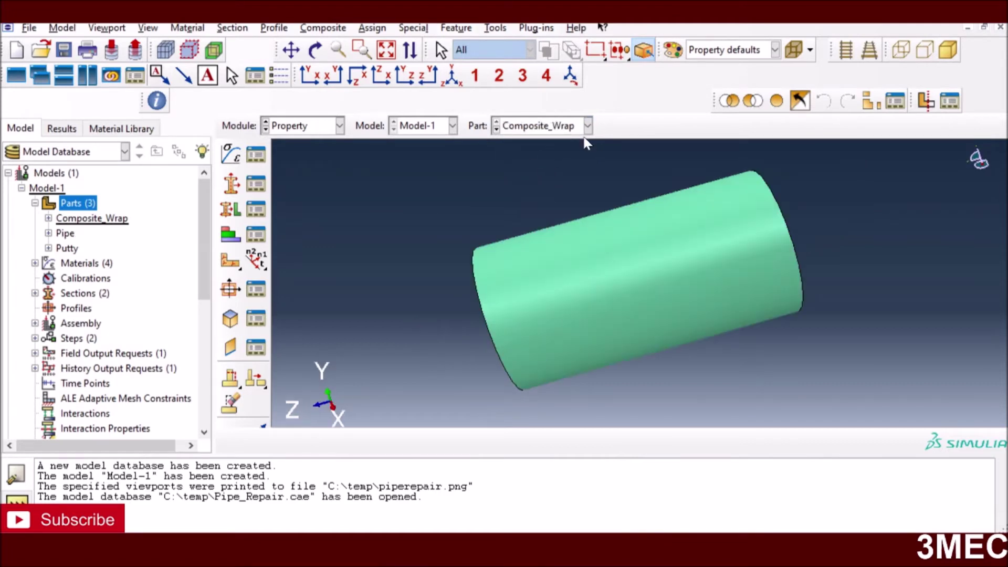
pyautogui.click(256, 235)
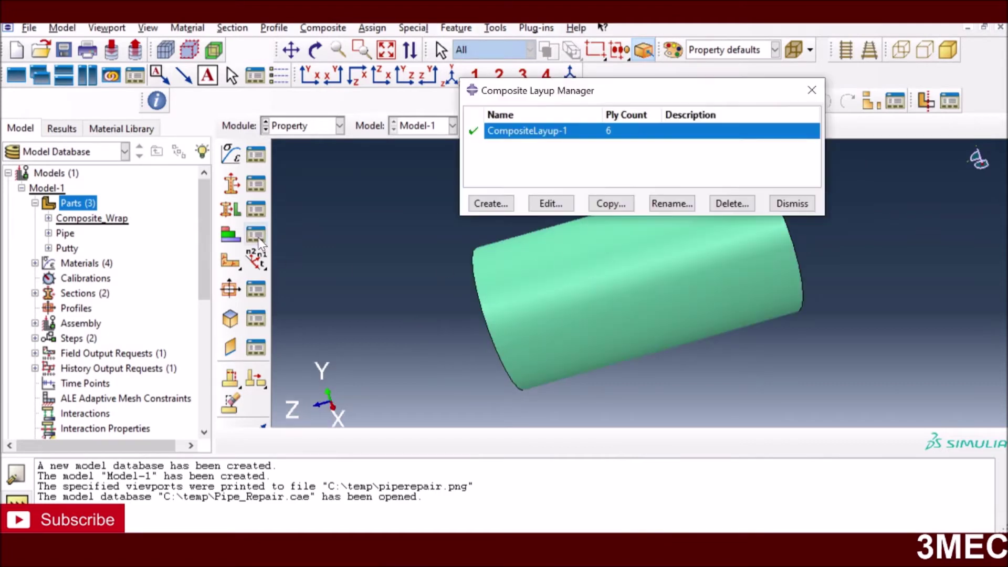
pyautogui.moveTo(576, 94); pyautogui.dragTo(116, 116)
pyautogui.moveTo(247, 117); pyautogui.dragTo(275, 119)
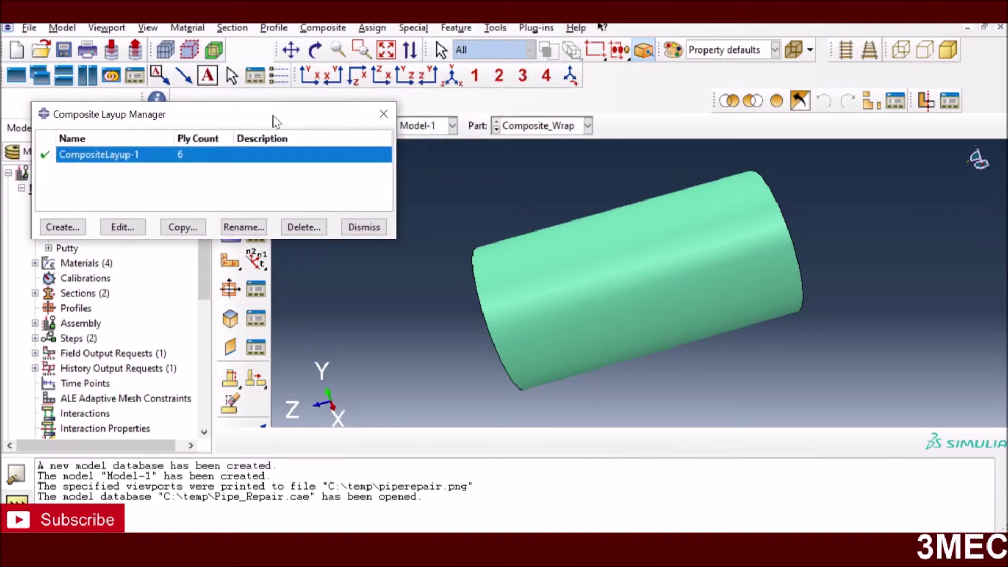
pyautogui.click(112, 222)
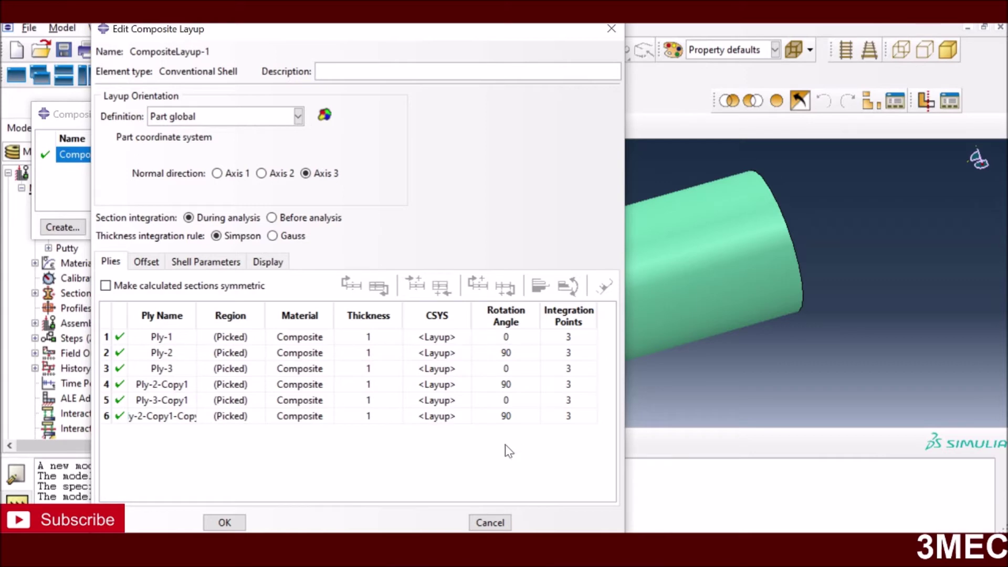
pyautogui.click(298, 338)
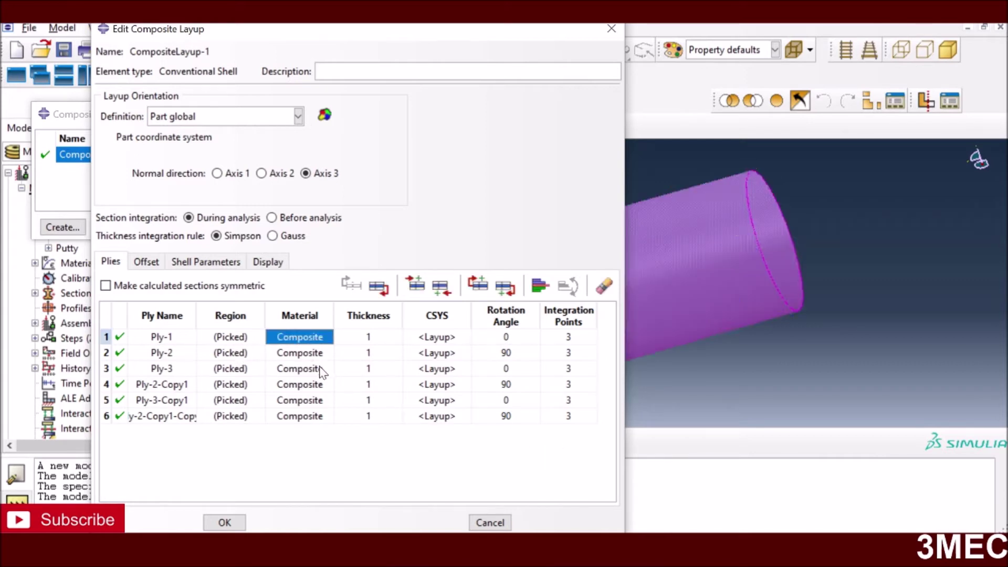
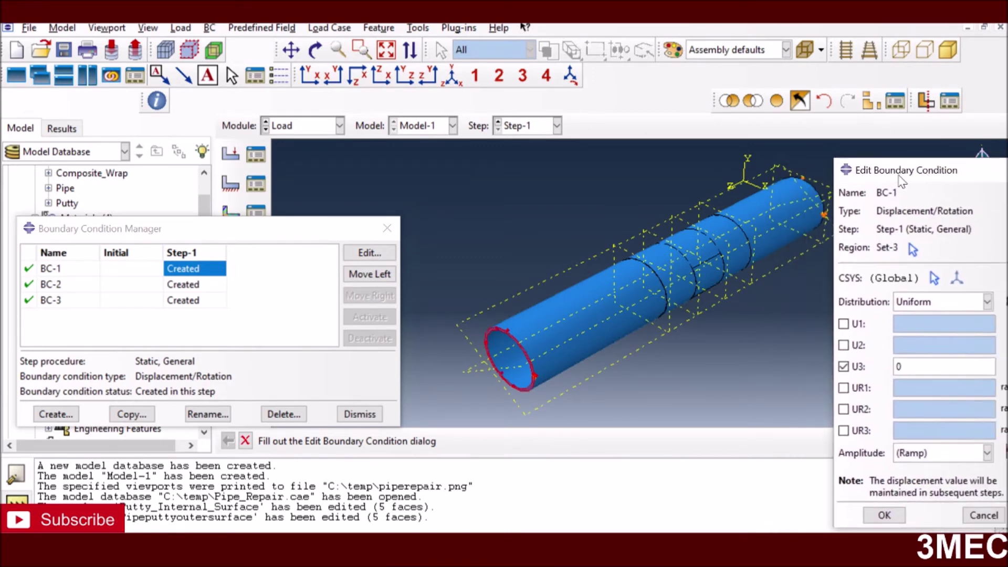
# - Review the region and displacement constraints of boundary conditions BC-2 and BC-3, closing BC-1 and leaving all of them unedited
pyautogui.click(980, 516)
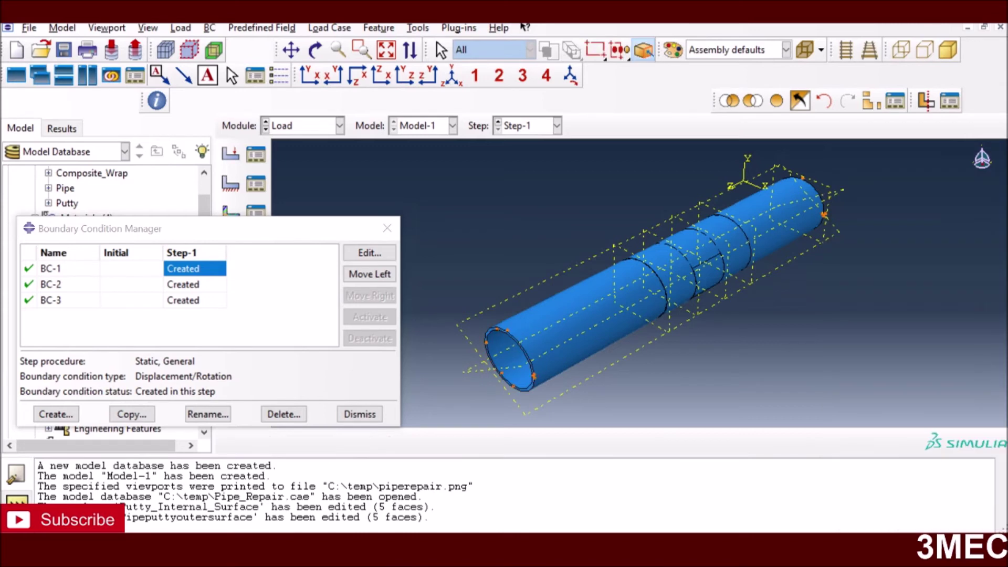
pyautogui.click(197, 284)
pyautogui.click(367, 252)
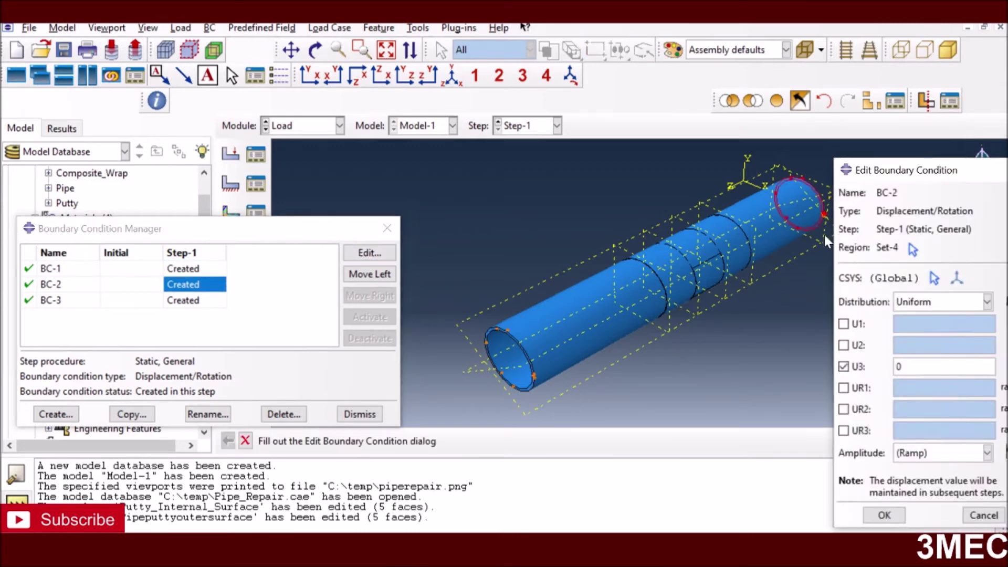
pyautogui.click(980, 516)
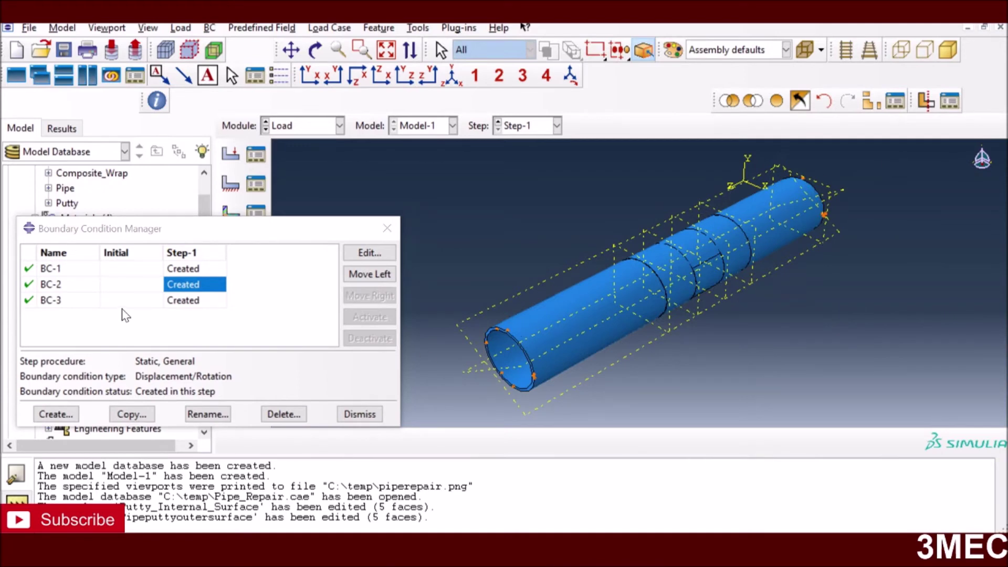
pyautogui.click(173, 300)
pyautogui.click(362, 252)
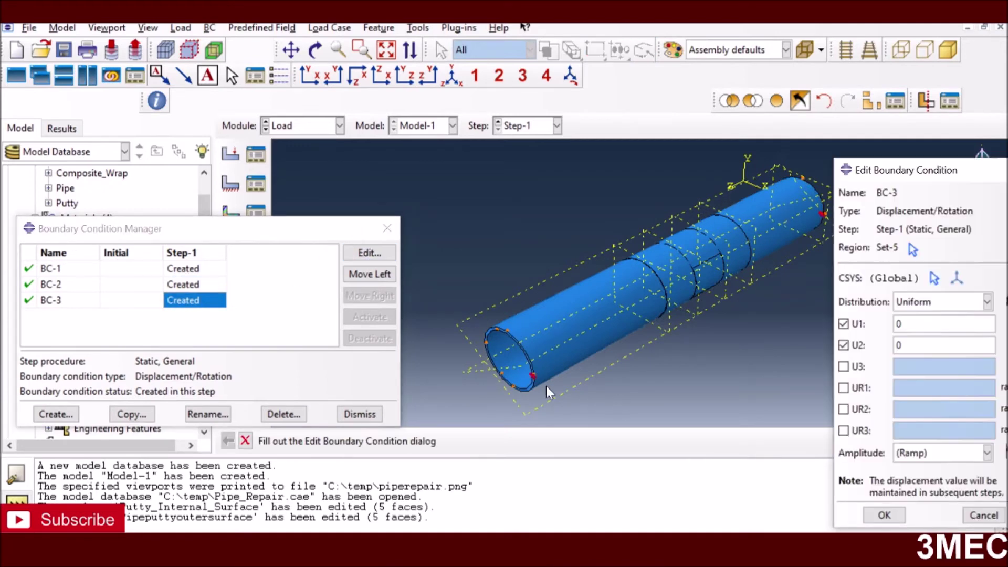
pyautogui.click(980, 514)
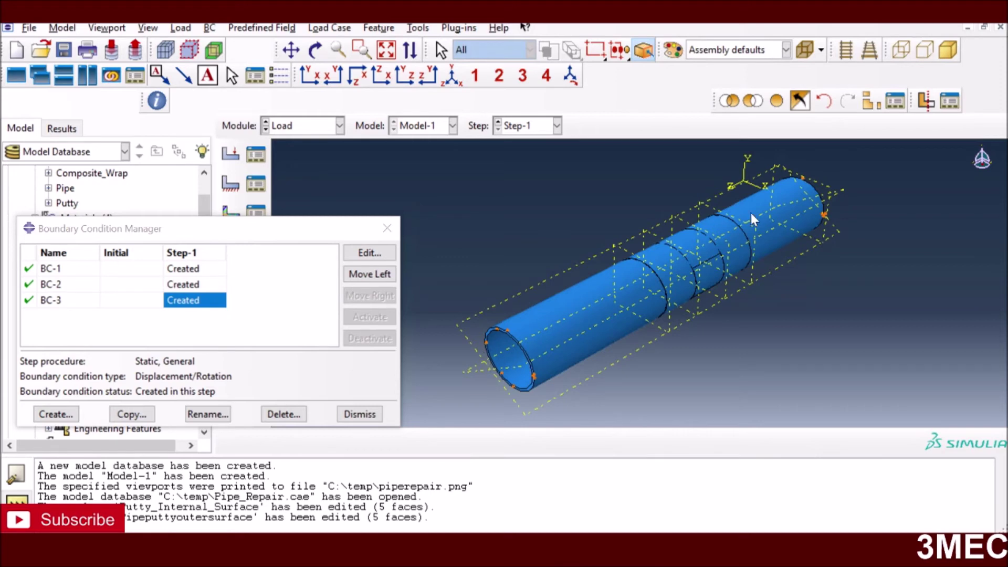
pyautogui.click(367, 418)
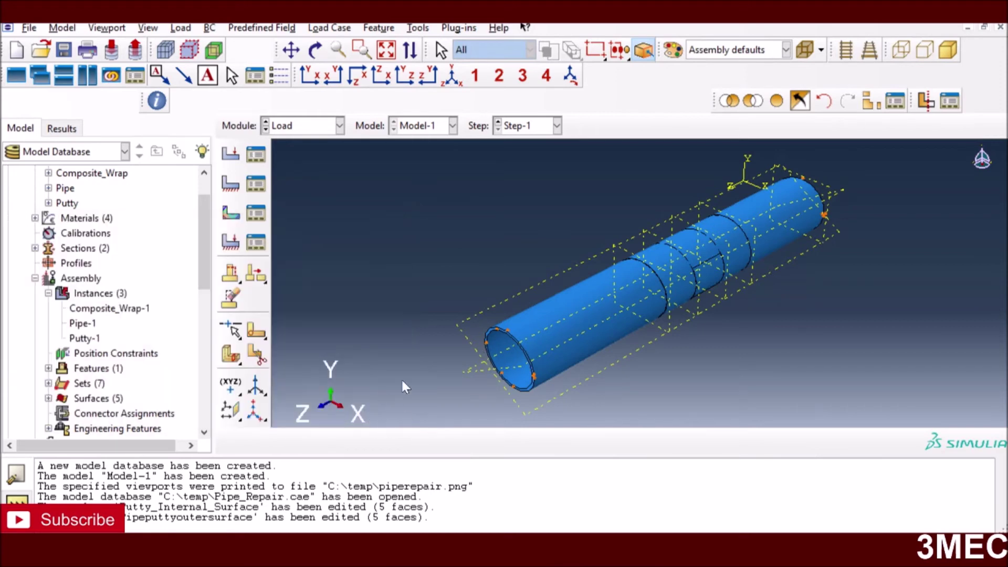
# - Recheck boundary condition BC-1's region and constrained displacement without editing it, and close the list of boundary conditions
pyautogui.click(256, 183)
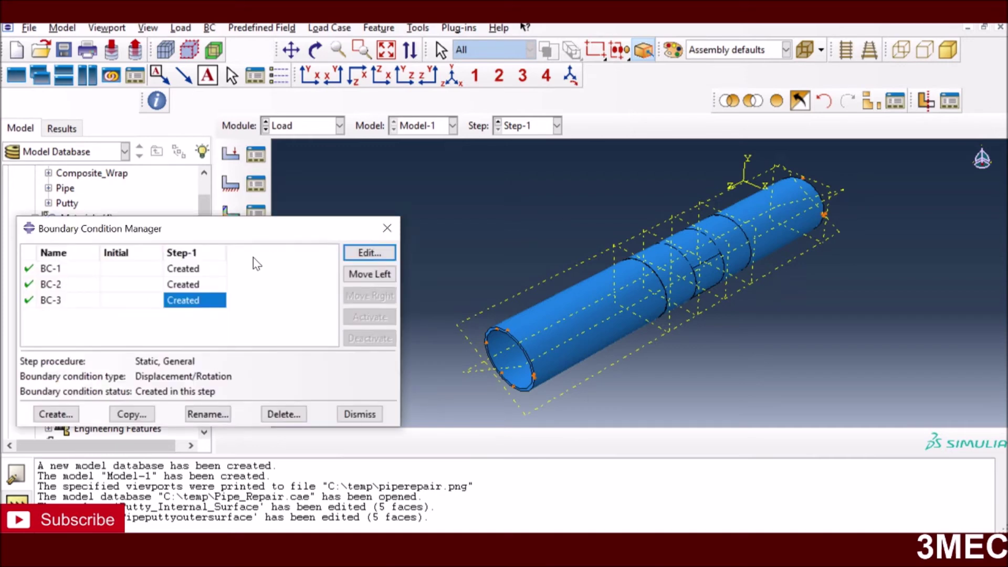
pyautogui.click(202, 269)
pyautogui.click(362, 254)
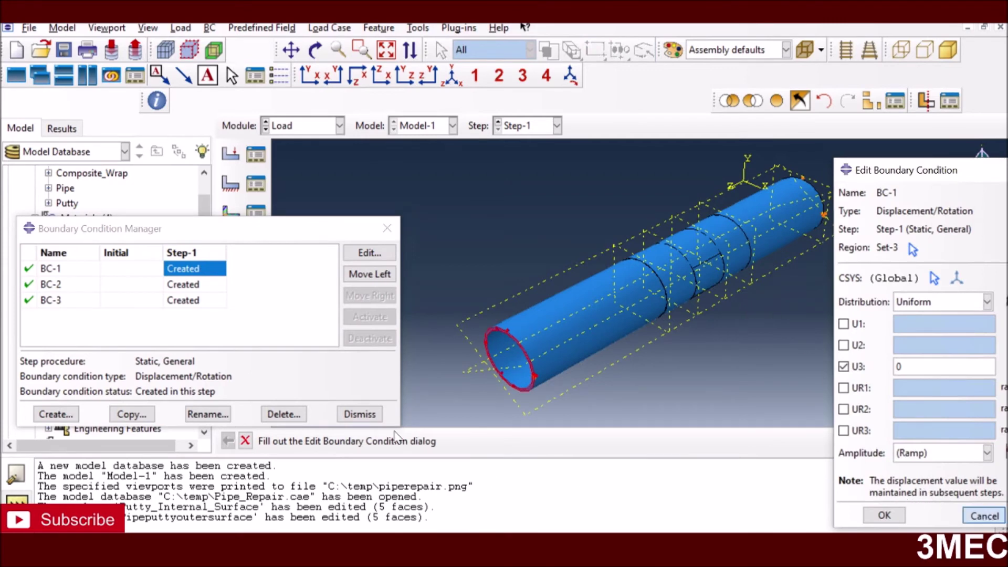
pyautogui.click(979, 515)
pyautogui.click(354, 412)
# - Examine the pressure load Load-1, checking its region, distribution, magnitude and amplitude without changing it
pyautogui.click(255, 154)
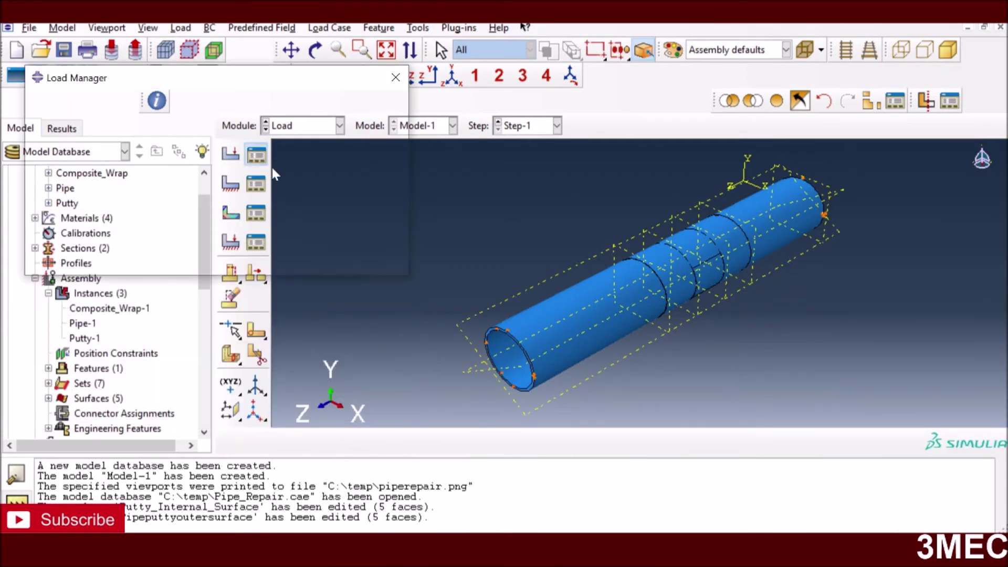
pyautogui.click(152, 118)
pyautogui.click(377, 101)
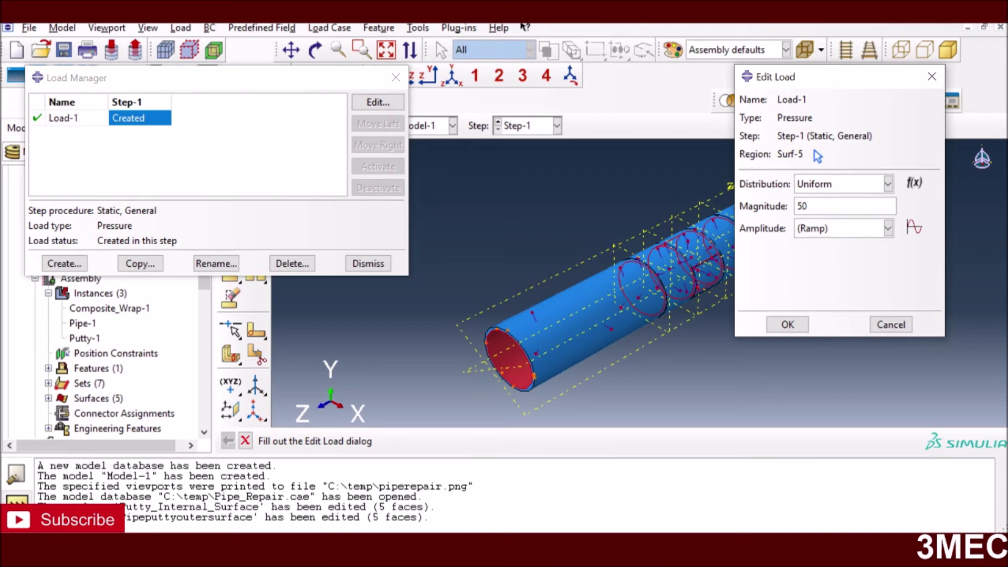
pyautogui.click(883, 326)
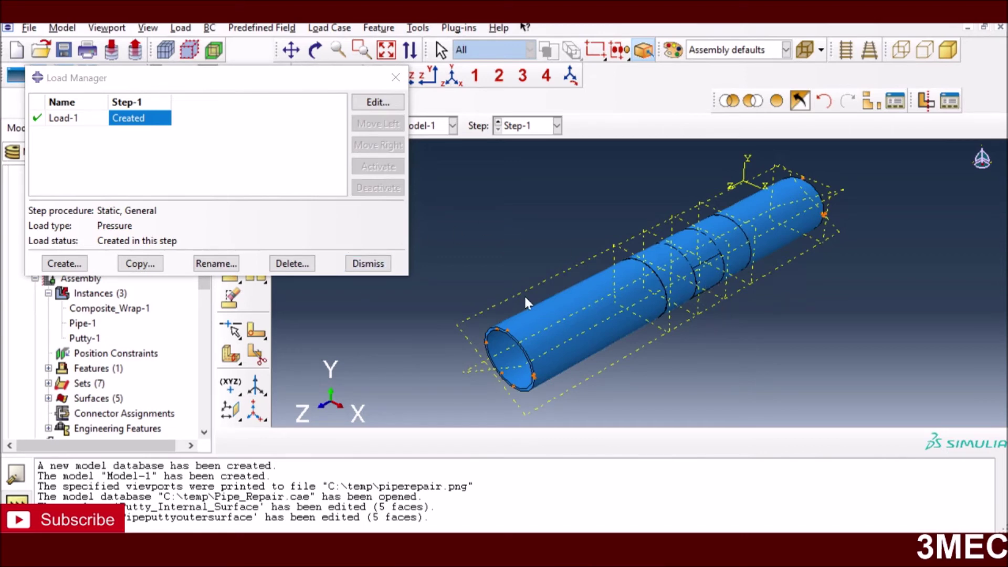
pyautogui.click(367, 264)
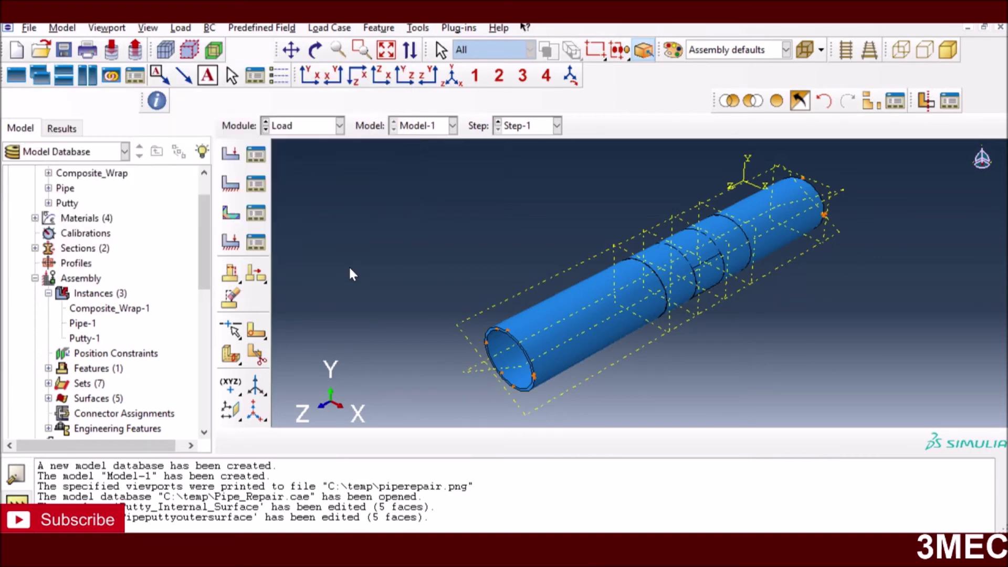
# - Display the Composite_Wrap part's mesh in the Mesh module, inspect it from several angles and check its element type without changing it
pyautogui.click(320, 128)
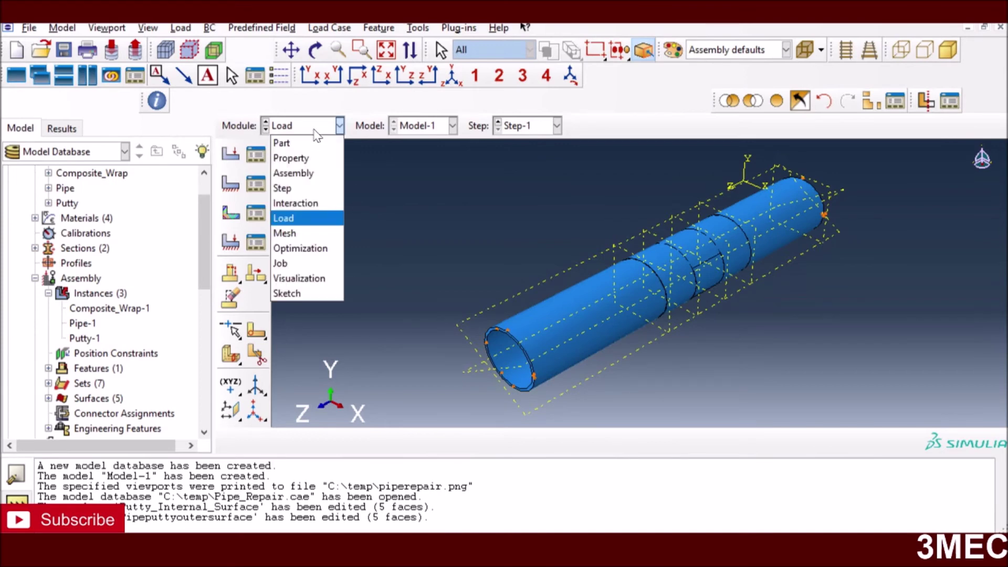
pyautogui.click(290, 234)
pyautogui.click(578, 126)
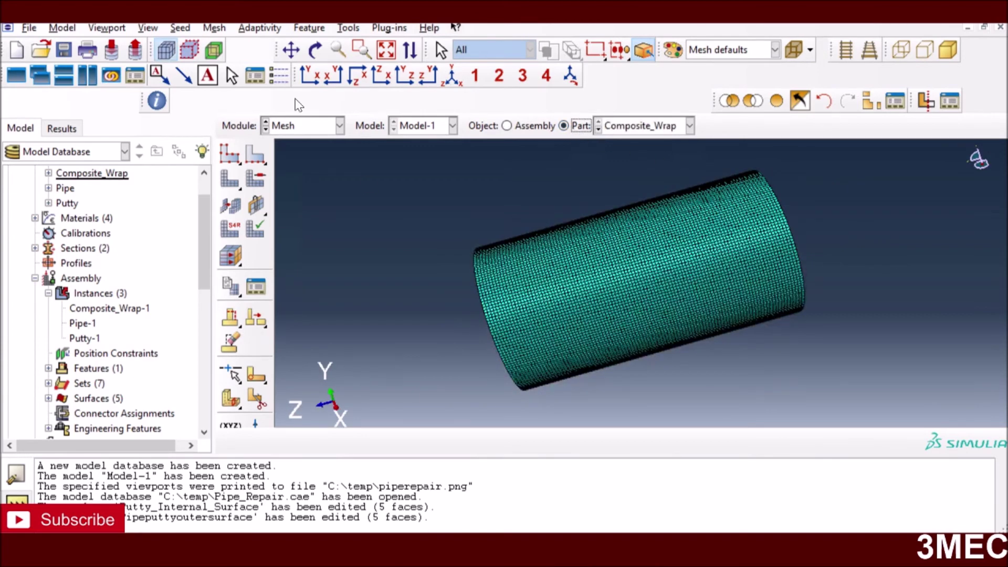
pyautogui.click(315, 50)
pyautogui.moveTo(608, 299); pyautogui.dragTo(651, 286)
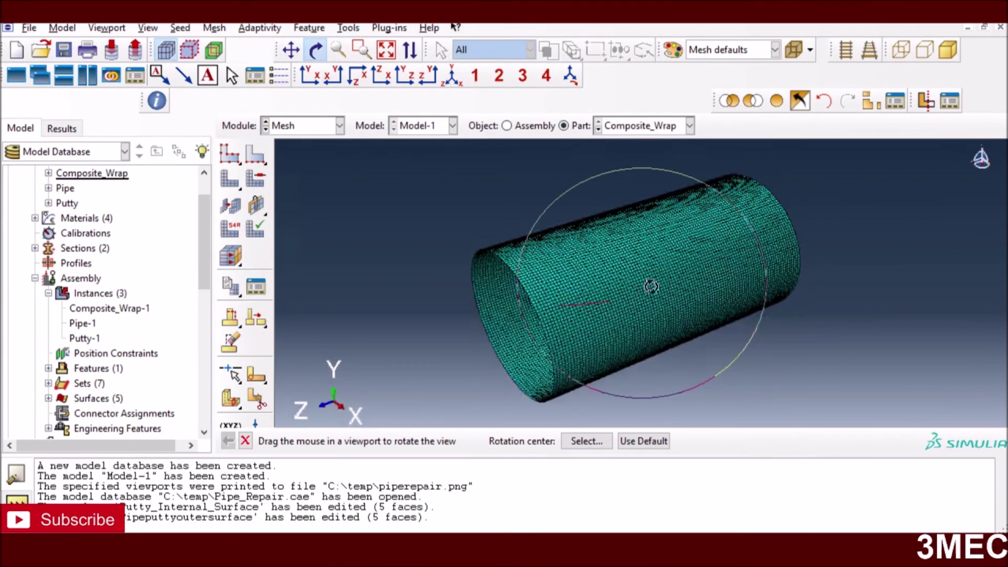
pyautogui.moveTo(706, 256); pyautogui.dragTo(717, 254)
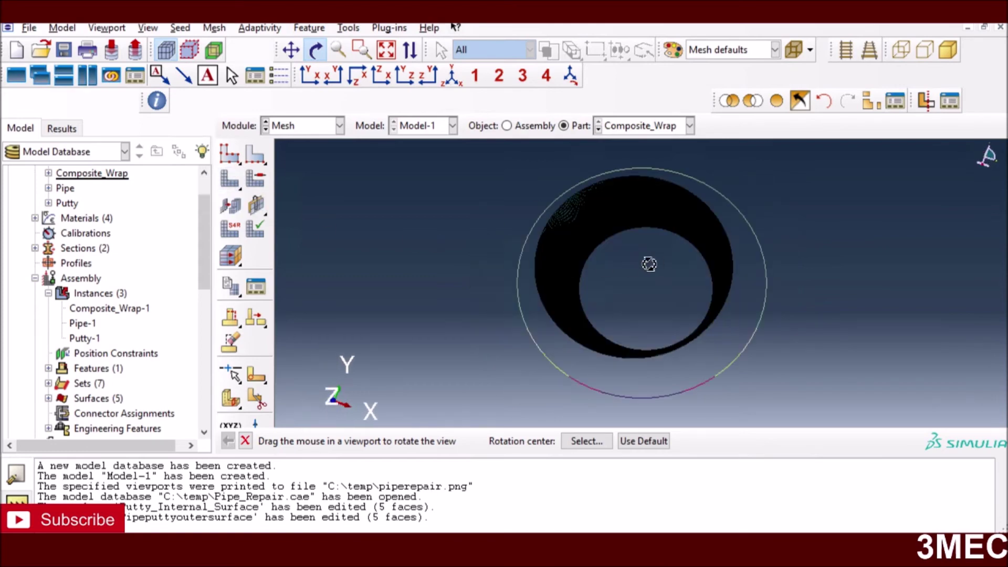
pyautogui.moveTo(649, 264); pyautogui.dragTo(339, 211)
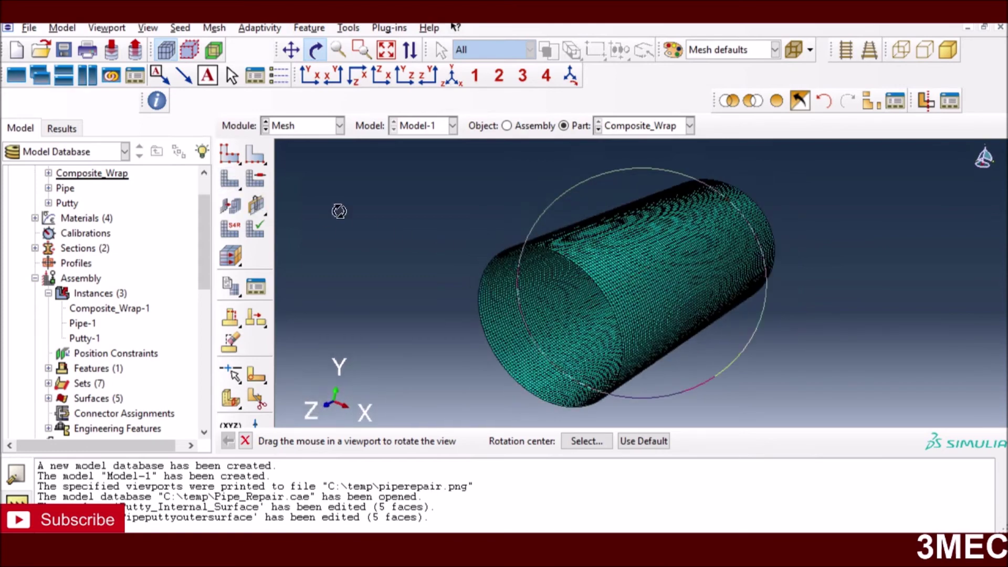
pyautogui.click(230, 183)
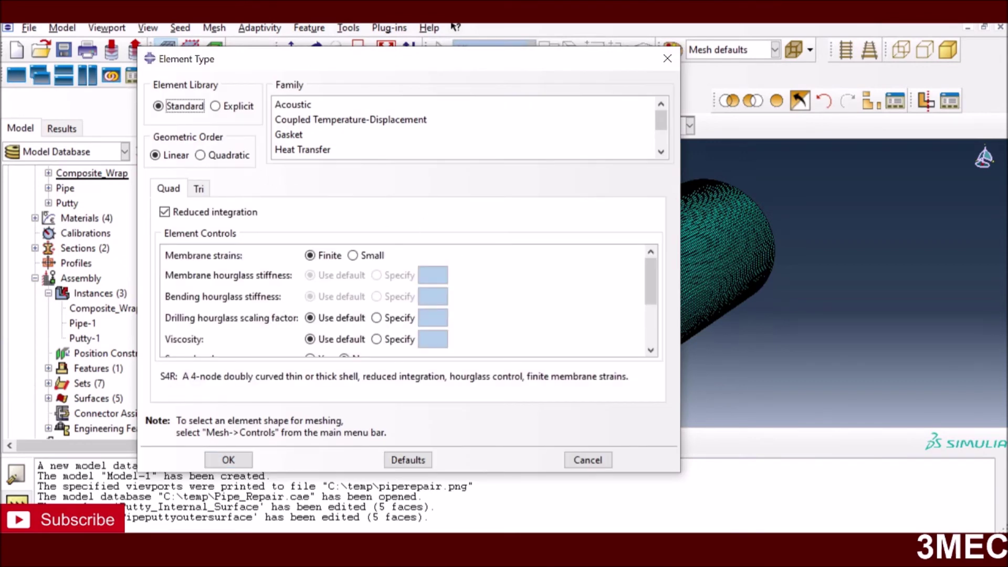
pyautogui.click(582, 460)
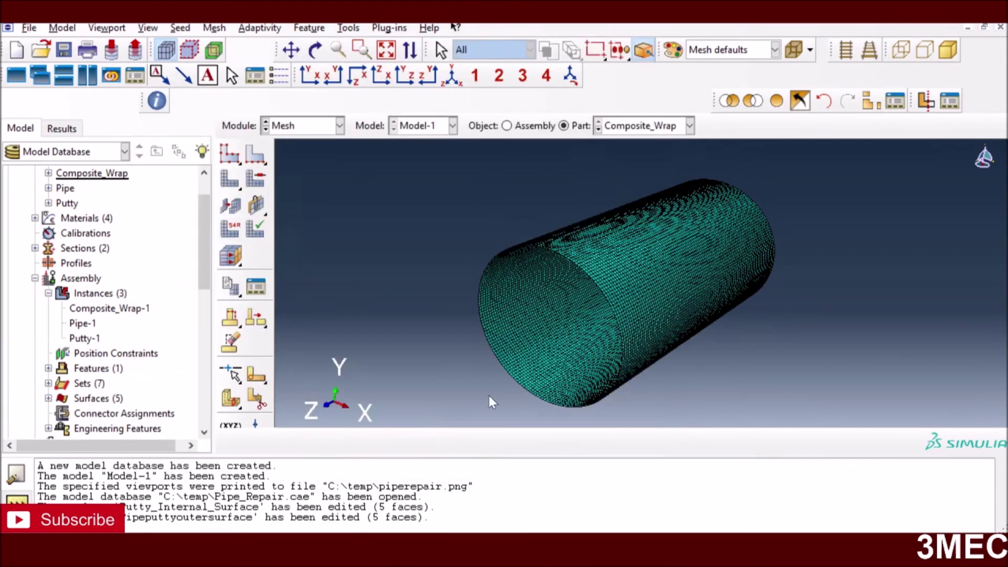
# - Display the Pipe part's mesh and check the element type assigned to all its cells, leaving it unedited
pyautogui.click(673, 127)
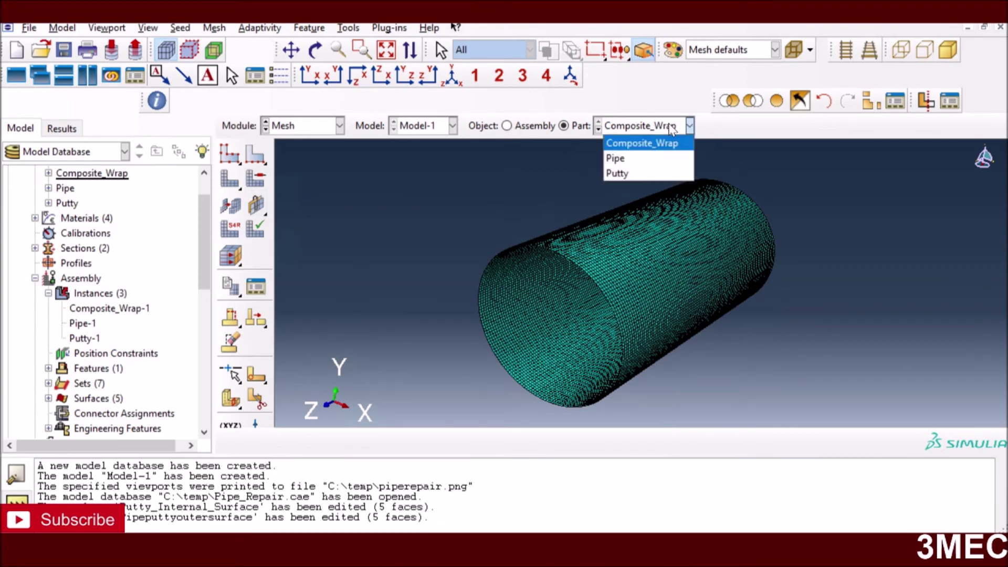
pyautogui.click(642, 159)
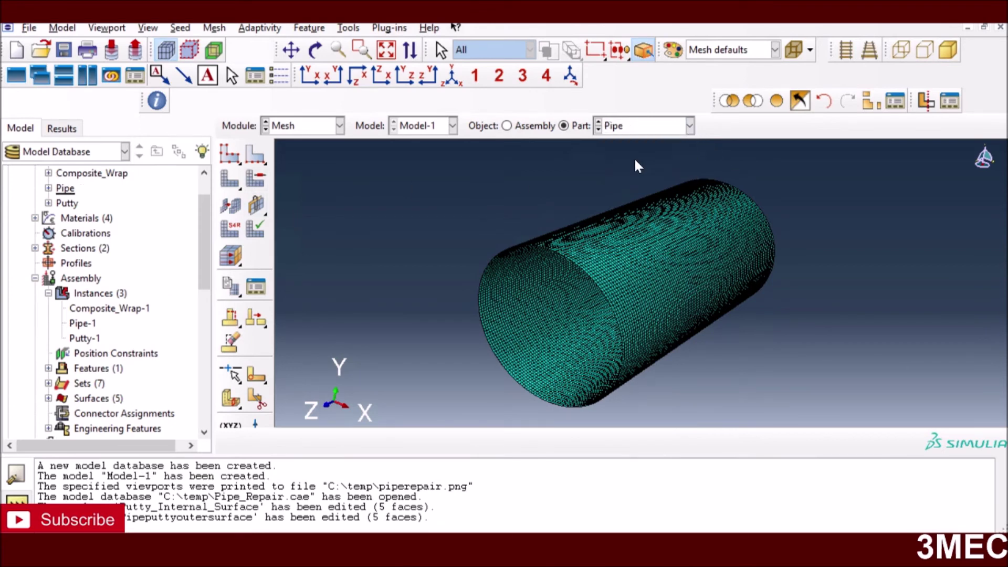
pyautogui.click(229, 232)
pyautogui.moveTo(486, 240); pyautogui.dragTo(807, 373)
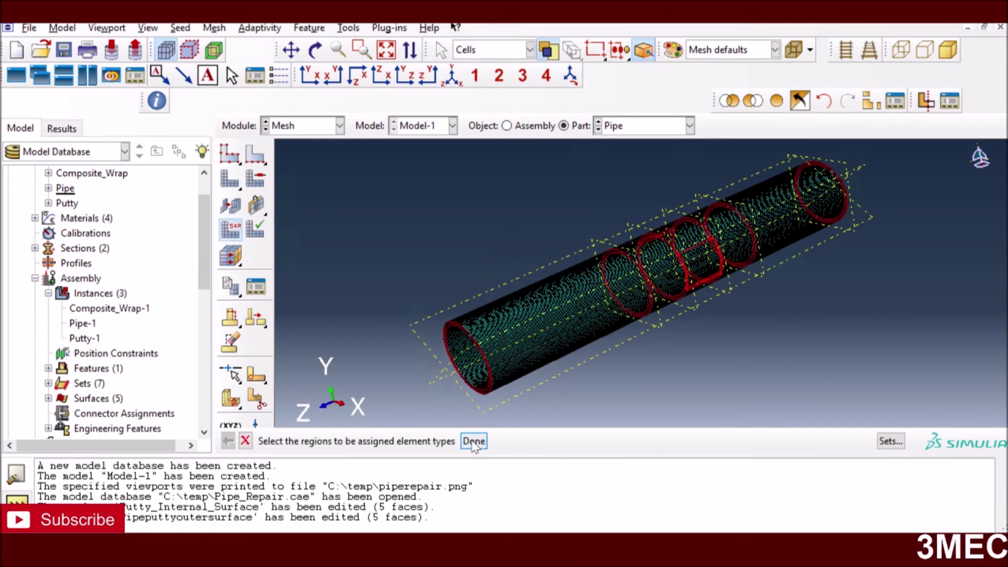
pyautogui.click(473, 441)
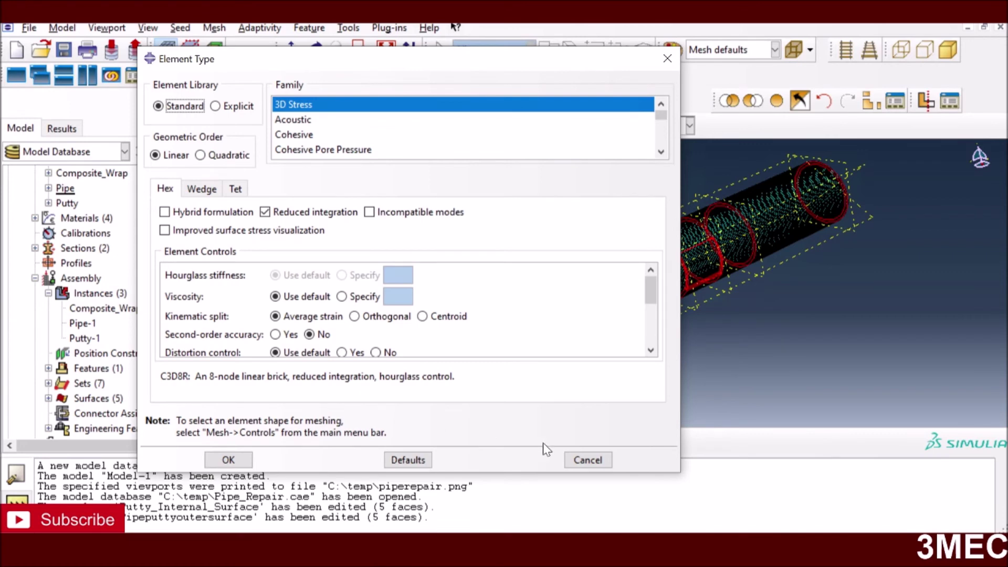
pyautogui.click(588, 461)
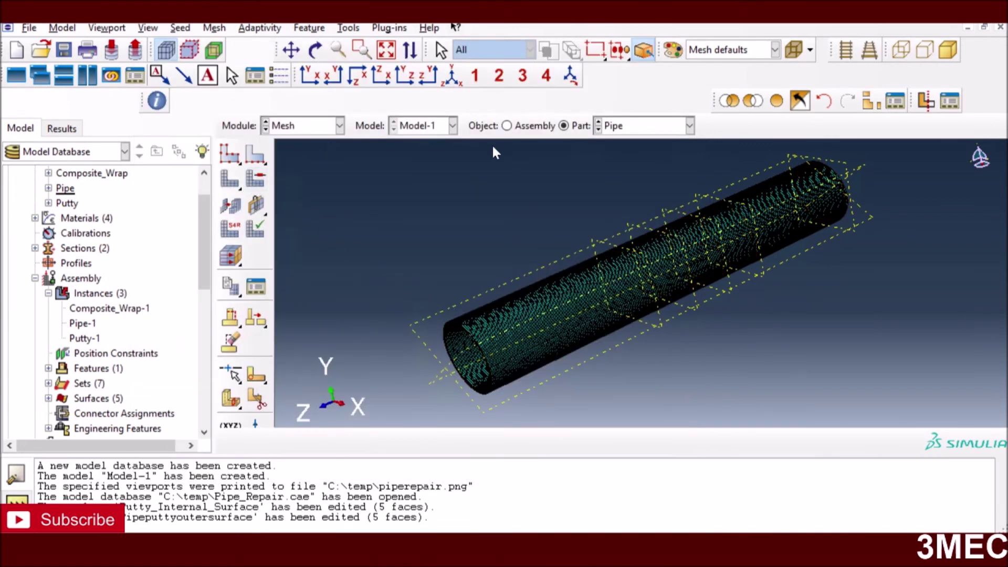
# - Check the Putty part's mesh and element type without editing them, and display the mesh of the whole assembly
pyautogui.click(624, 122)
pyautogui.click(624, 172)
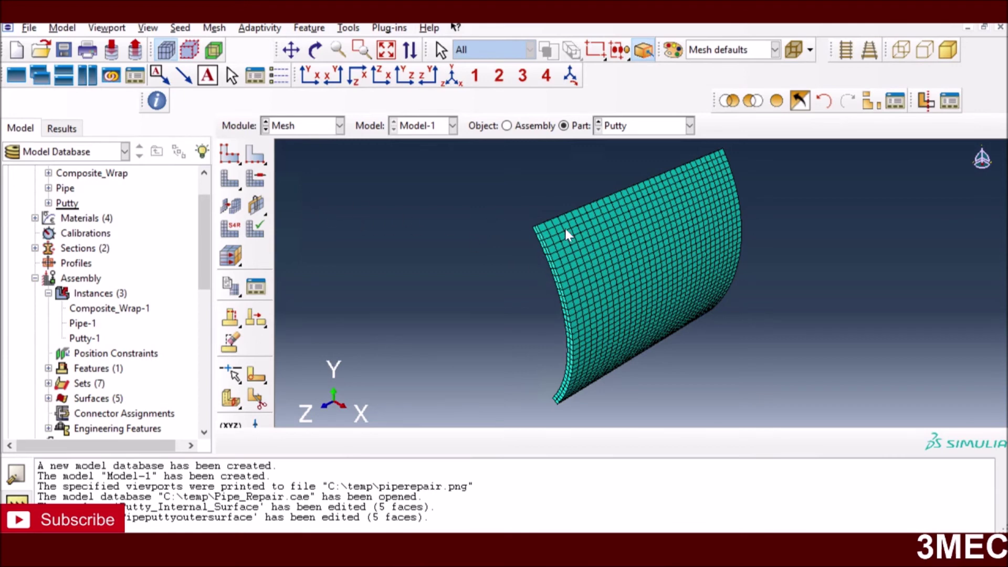
pyautogui.click(230, 229)
pyautogui.moveTo(484, 214); pyautogui.dragTo(517, 422)
pyautogui.click(473, 441)
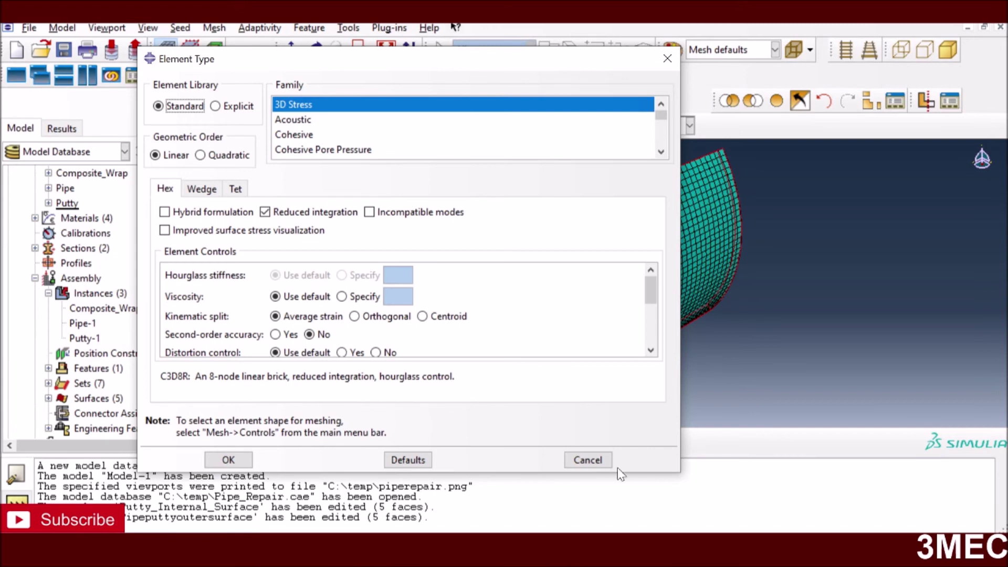
pyautogui.click(585, 458)
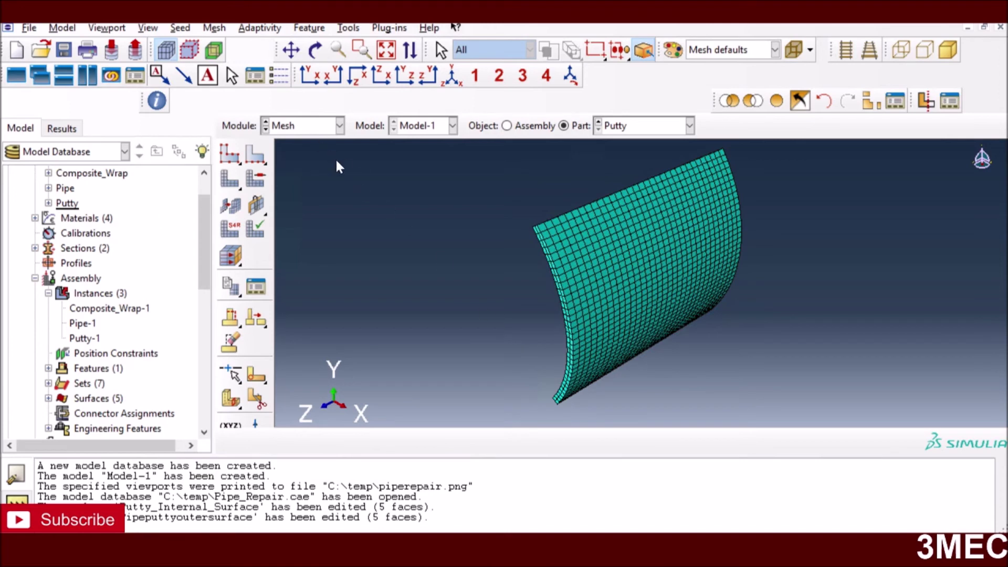
pyautogui.click(507, 126)
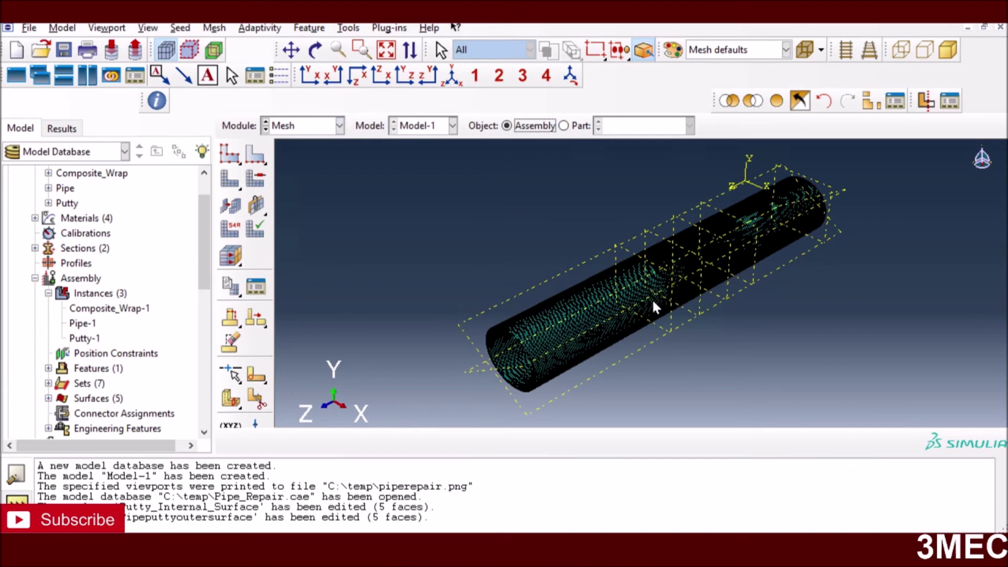
# - Open the results of the PipeRepair job and examine the von Mises stress contours closely around the wrapped repair area
pyautogui.click(328, 129)
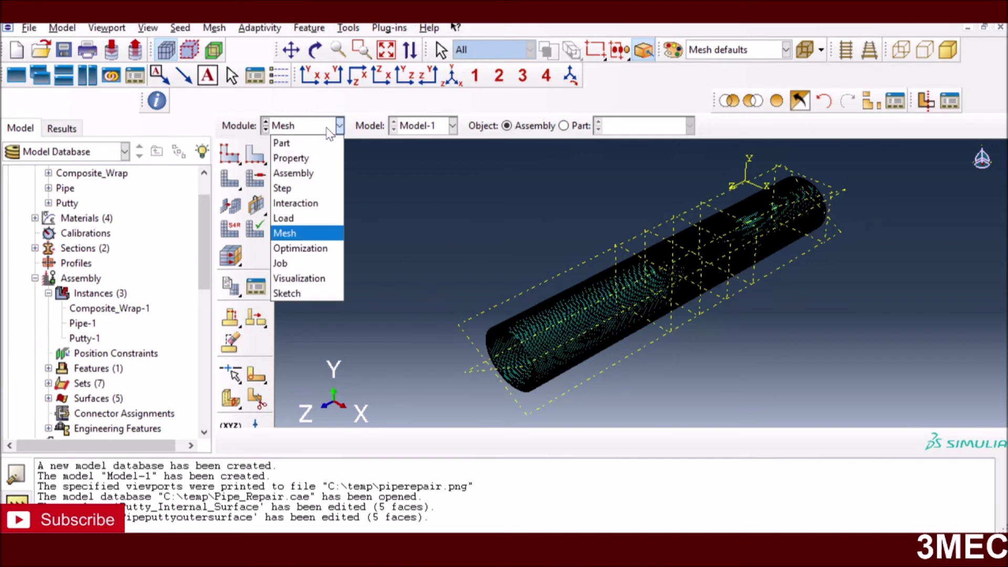
pyautogui.click(292, 264)
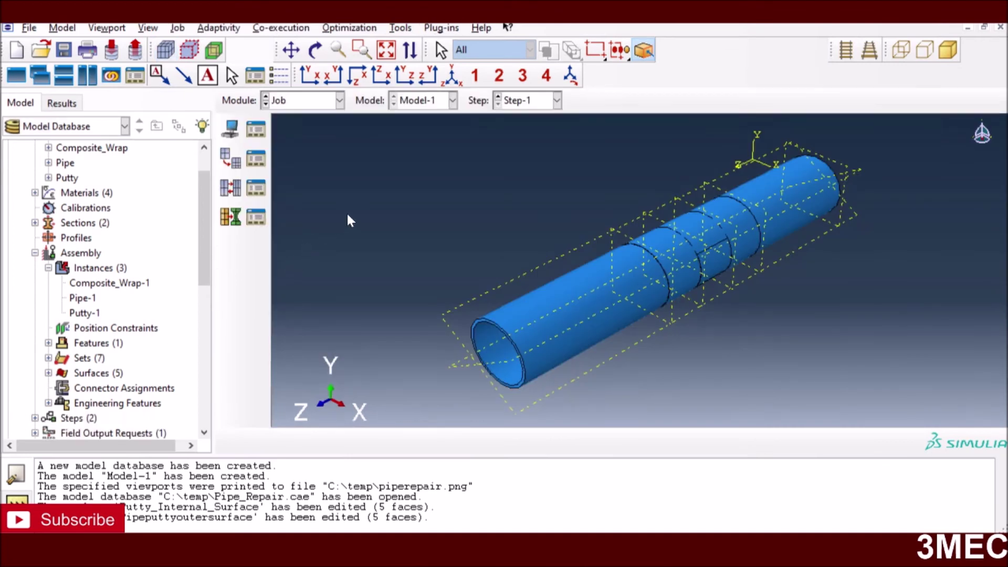
pyautogui.click(256, 134)
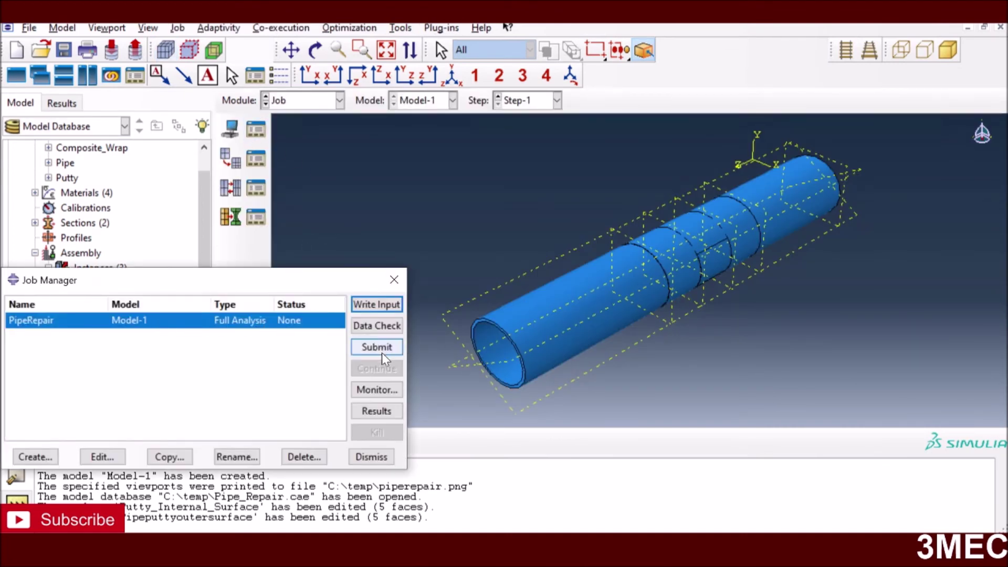
pyautogui.click(392, 412)
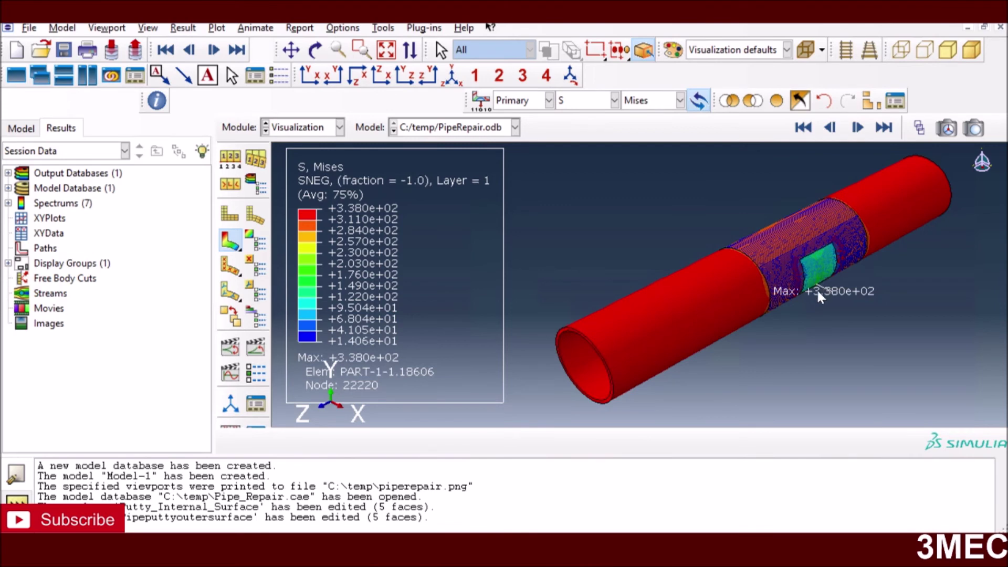
pyautogui.scroll(5, 830, 294)
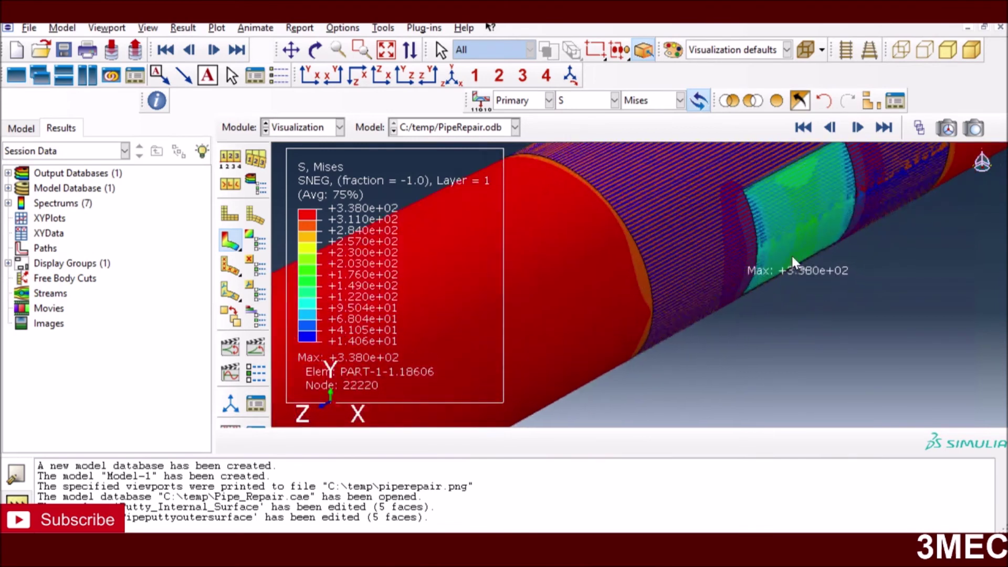
pyautogui.scroll(2, 792, 256)
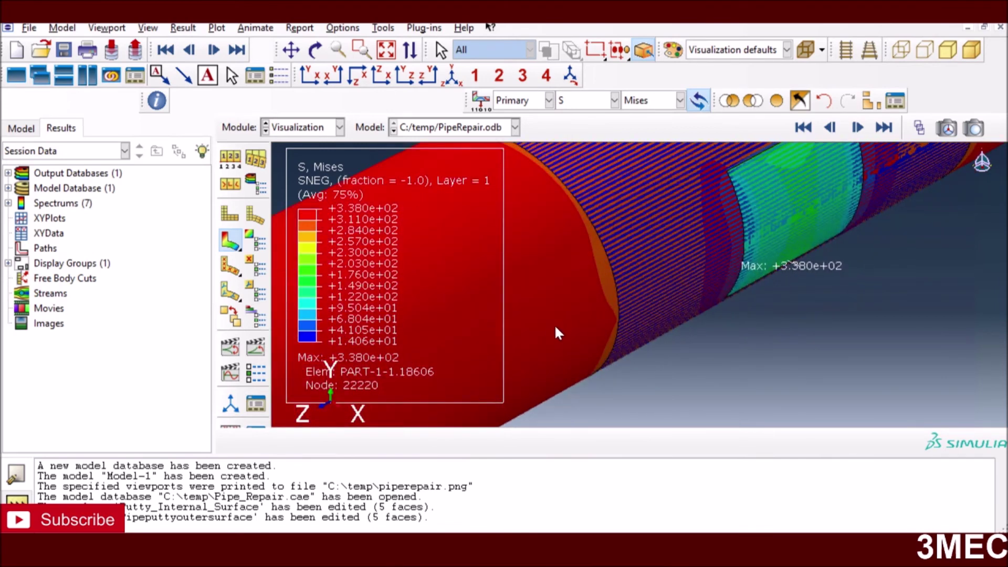
# - Show the state block in the viewport annotations of the PipeRepair stress results
pyautogui.click(107, 28)
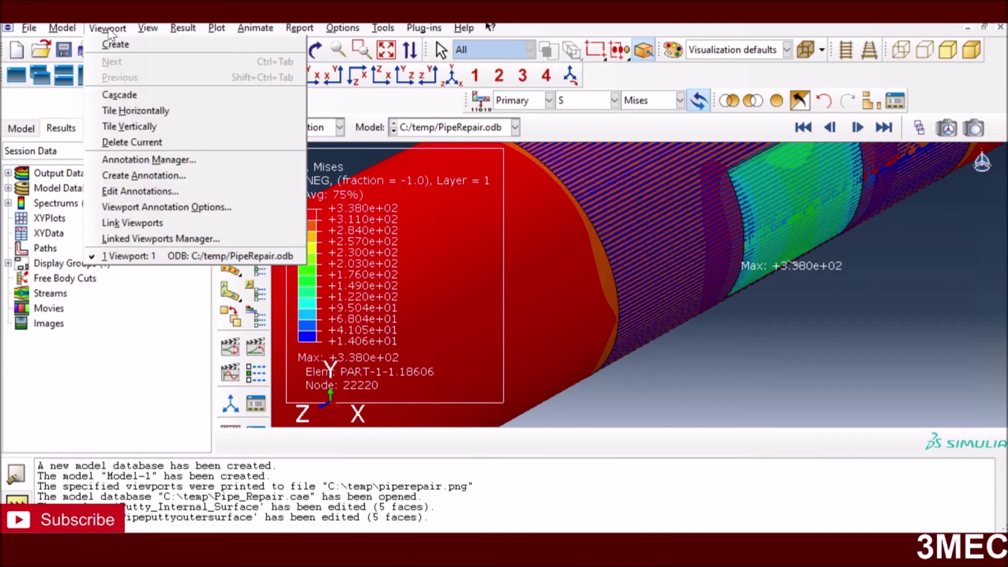
pyautogui.click(166, 207)
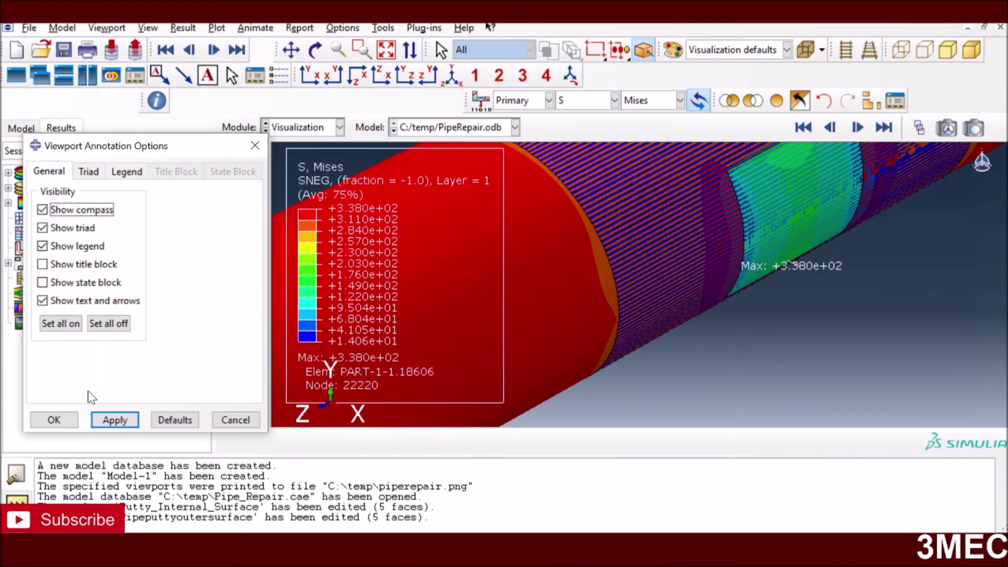
pyautogui.click(59, 286)
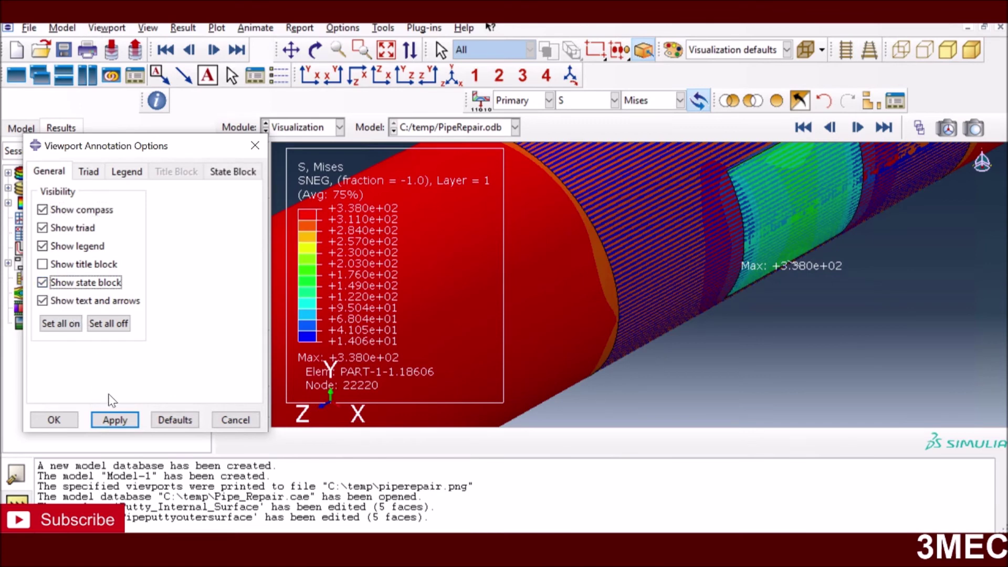
pyautogui.click(115, 420)
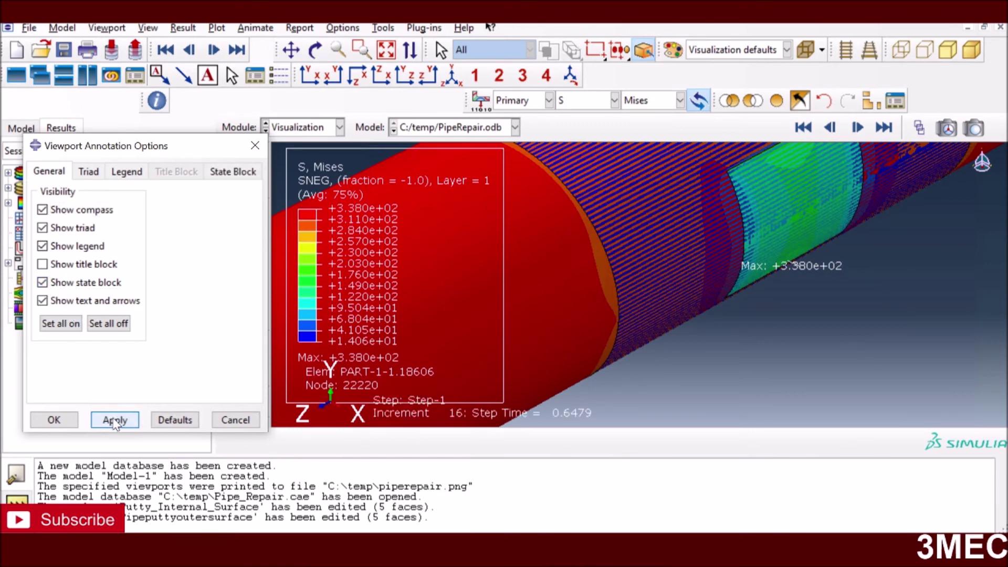
pyautogui.click(246, 422)
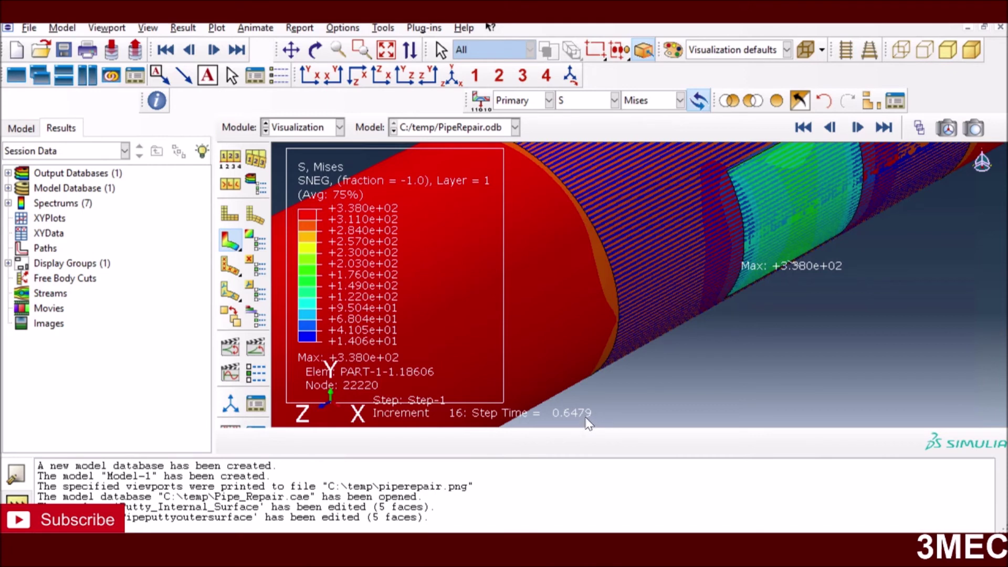
# - Switch to Calculator, multiply 0.6427 by 50, and return to the stress results in Abaqus/CAE
pyautogui.press('super')
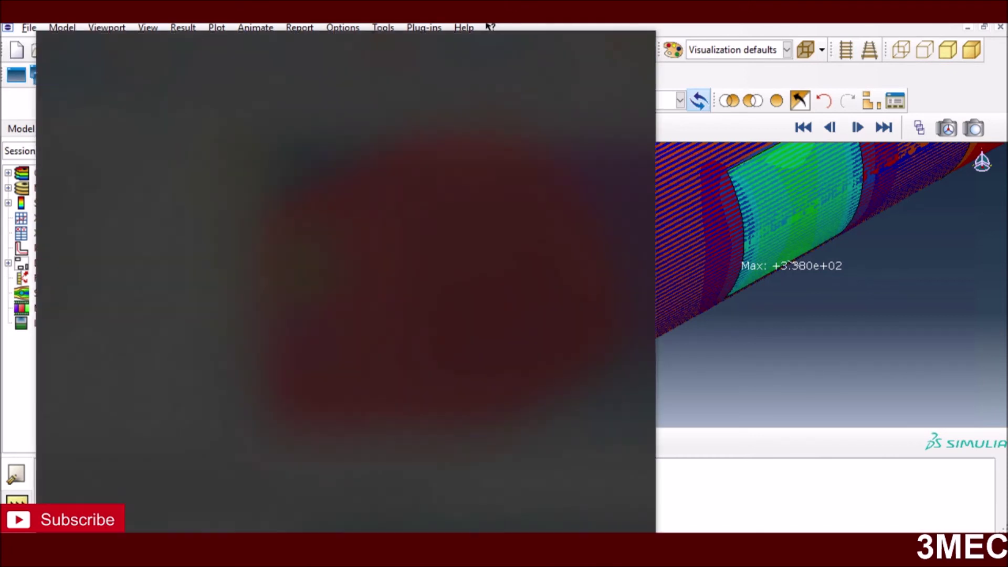
pyautogui.write('cal')
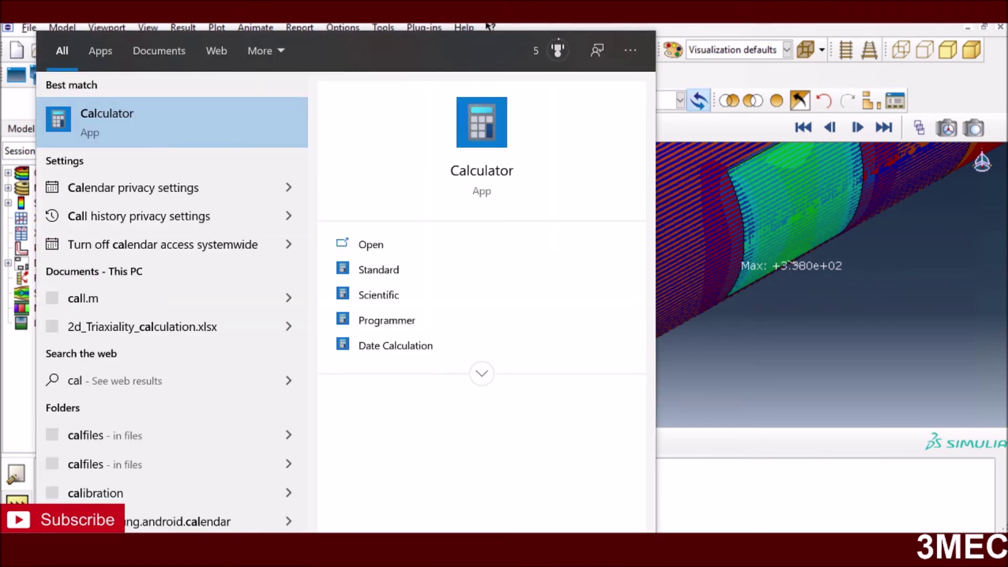
pyautogui.press('Escape')
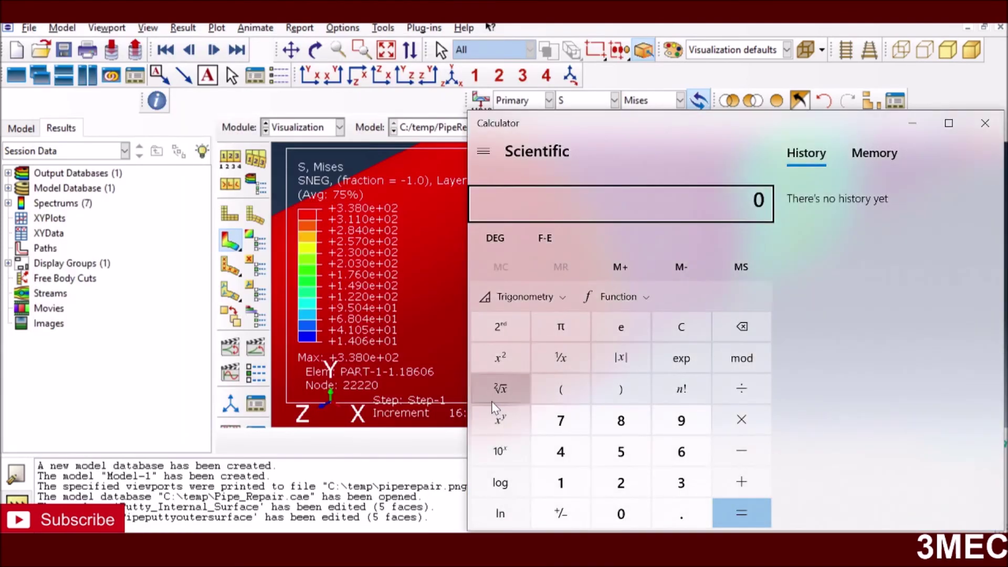
pyautogui.write('.64')
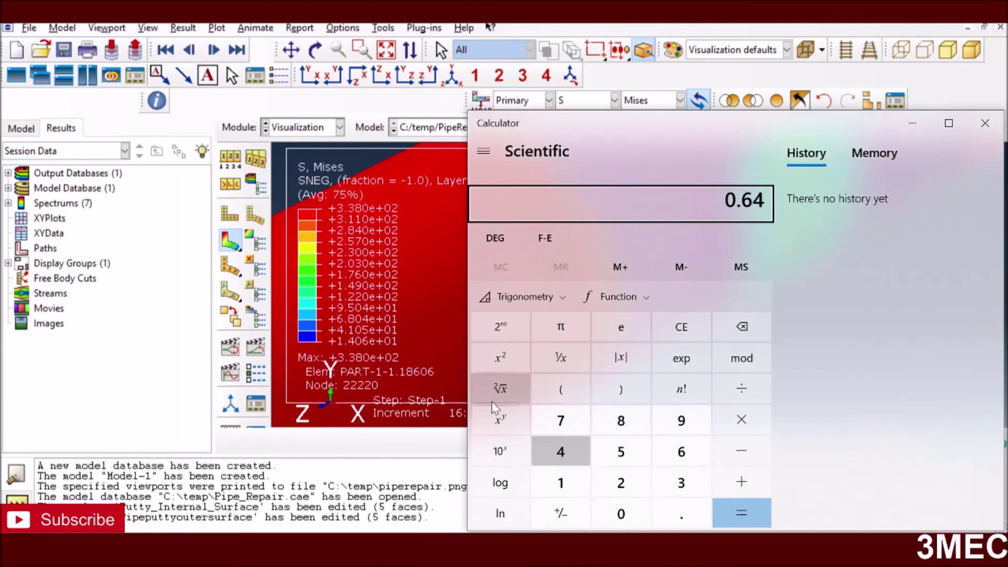
pyautogui.write('27*')
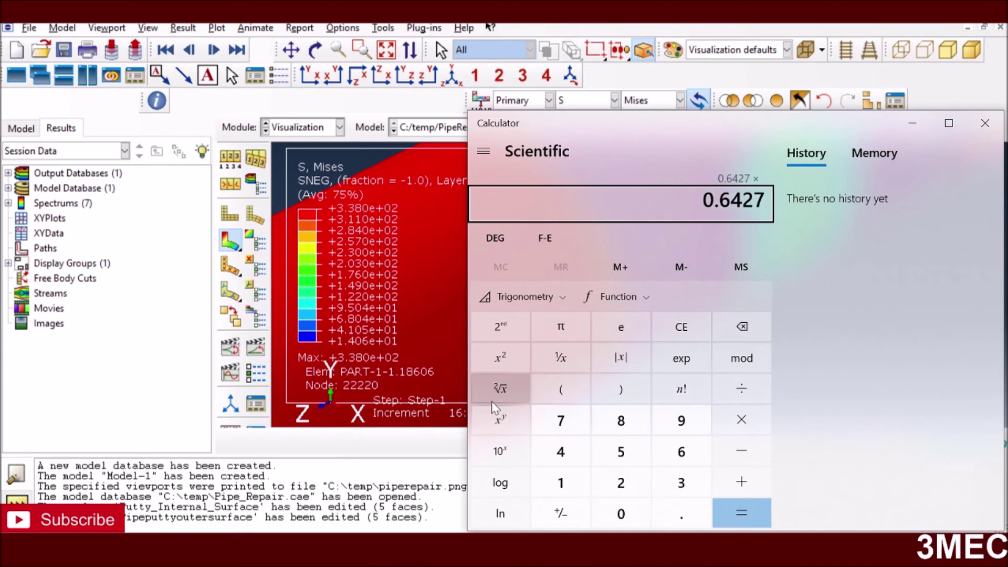
pyautogui.write('50')
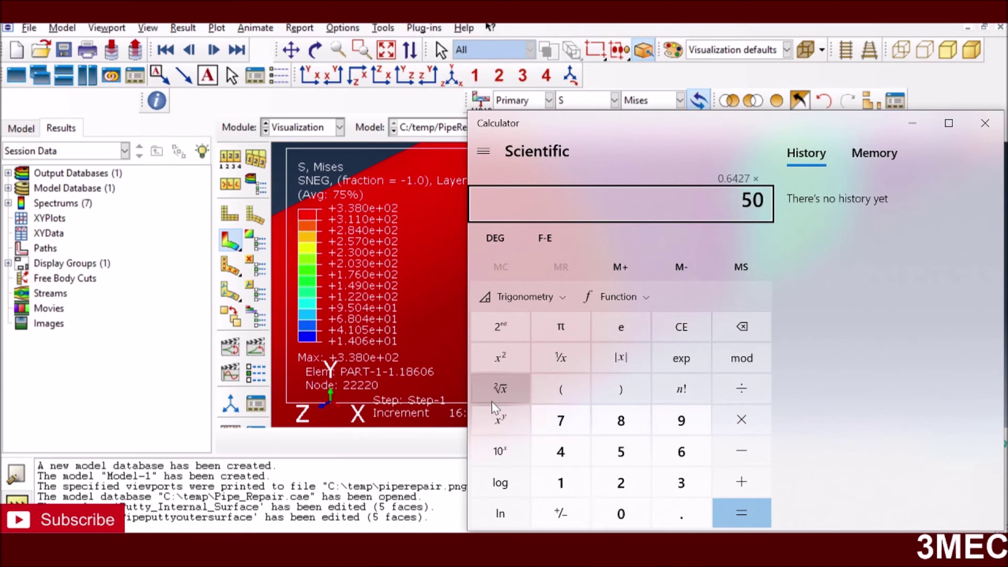
pyautogui.press('Return')
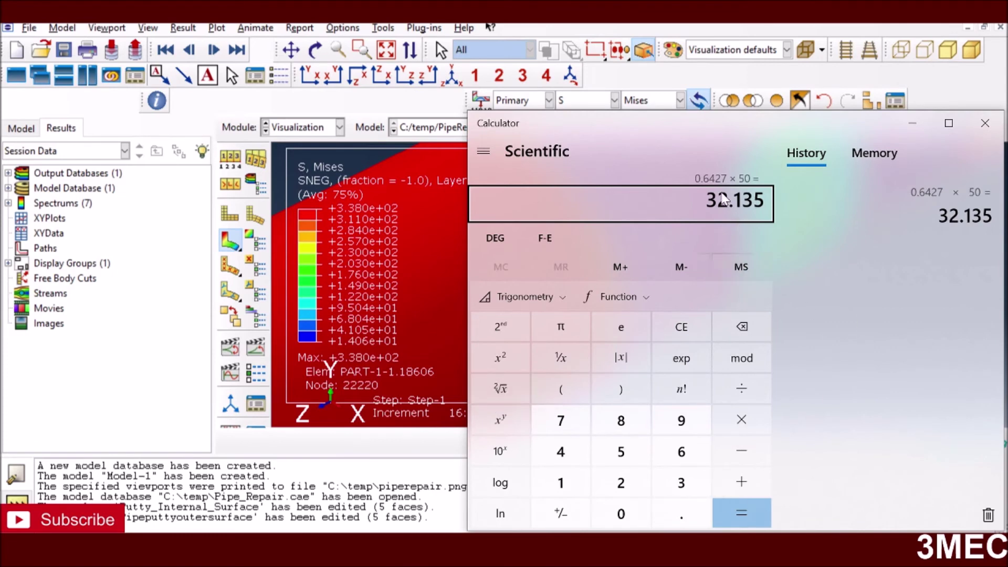
pyautogui.moveTo(811, 126); pyautogui.dragTo(645, 92)
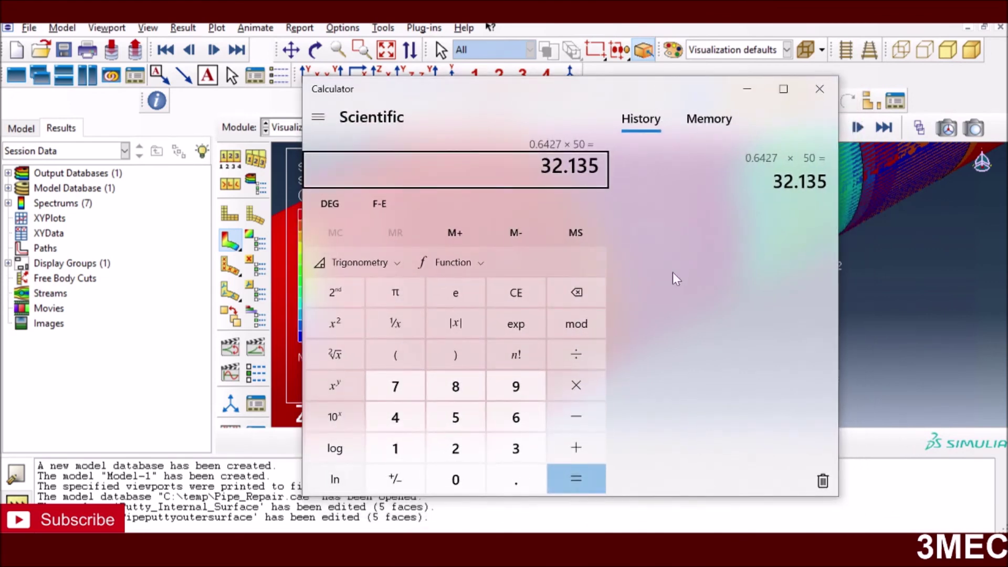
pyautogui.click(747, 92)
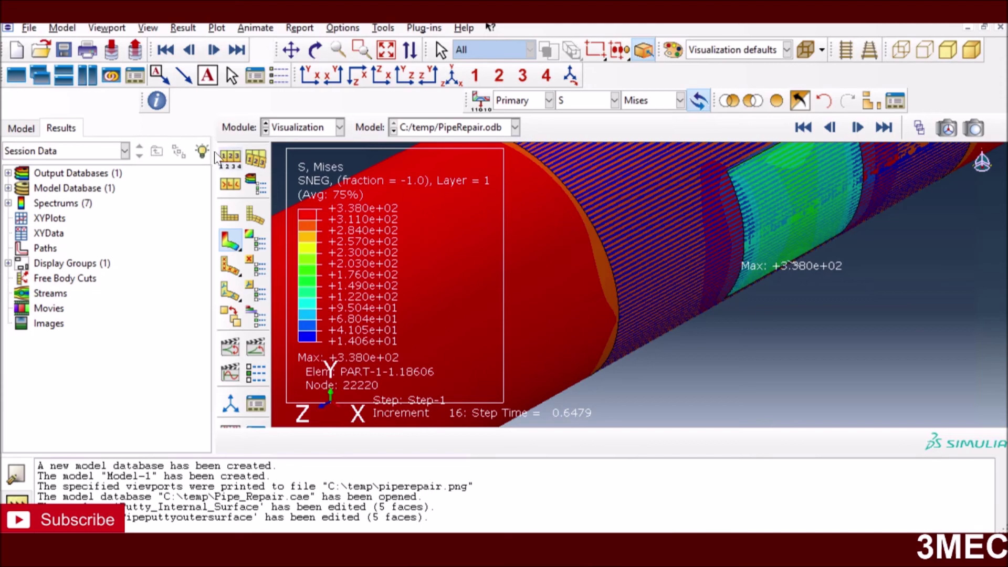
# - Return to the Job module and copy Model-1 to a new model named Model-Pipeonly
pyautogui.click(310, 131)
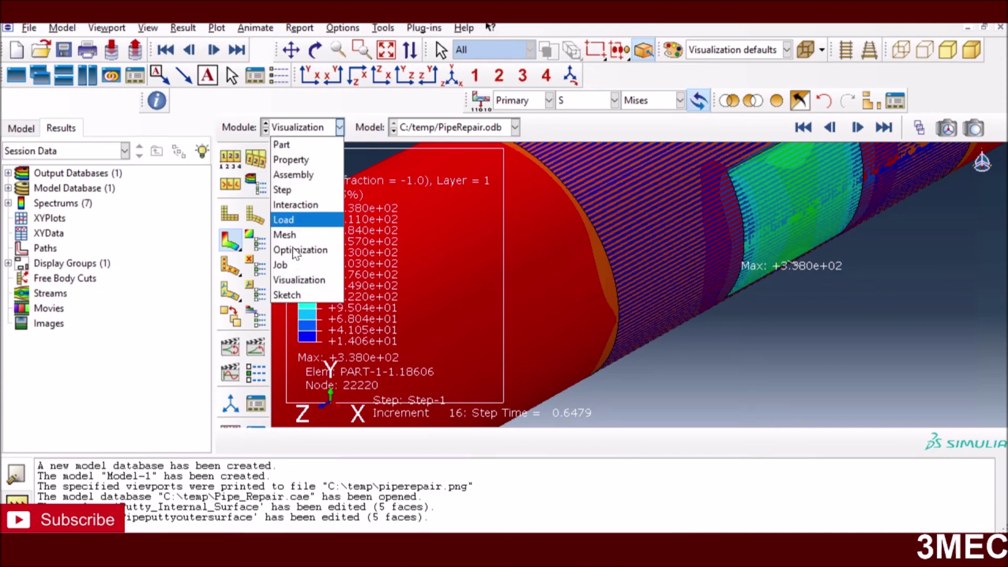
pyautogui.click(288, 263)
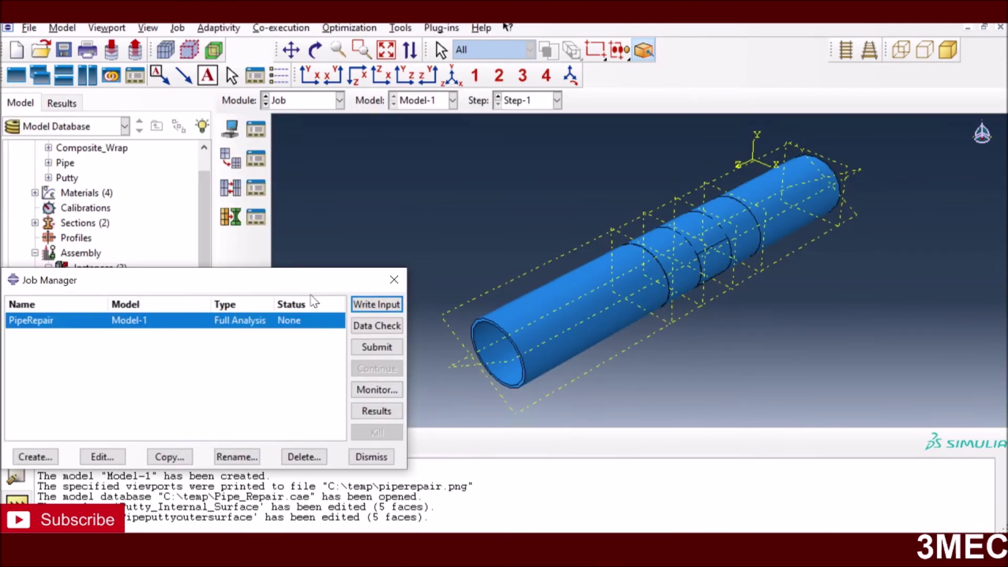
pyautogui.click(202, 156)
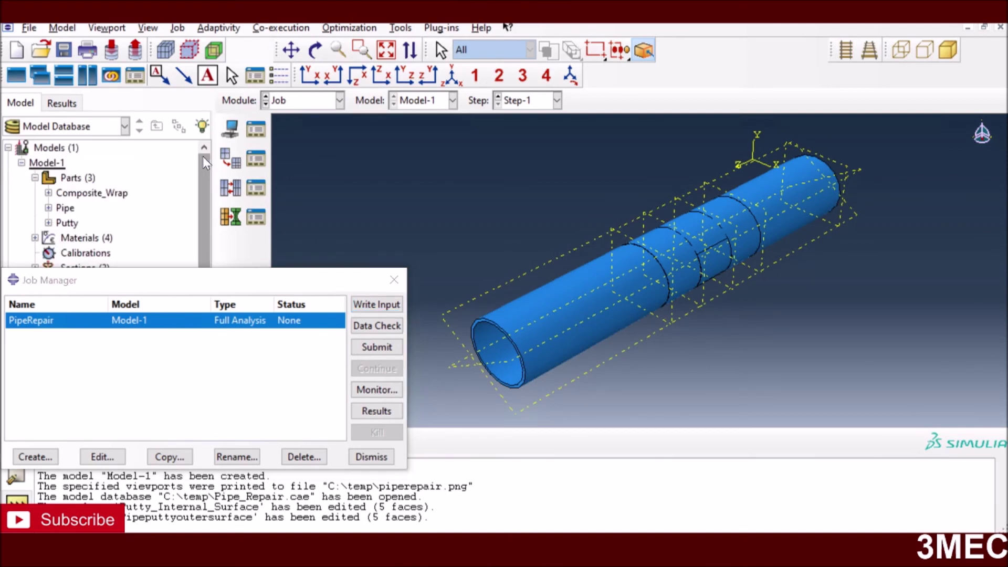
pyautogui.click(35, 178)
pyautogui.click(21, 163)
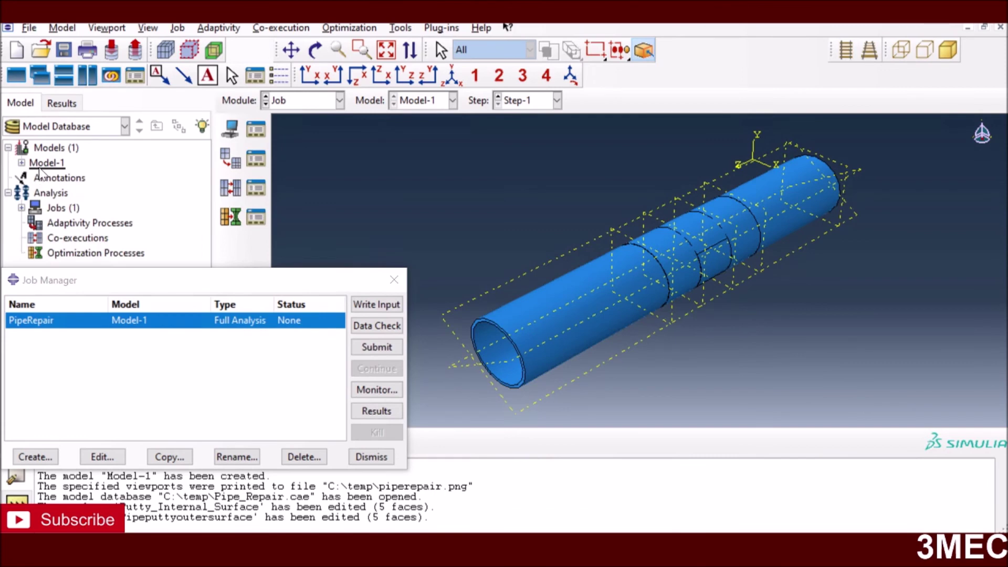
pyautogui.rightClick(44, 163)
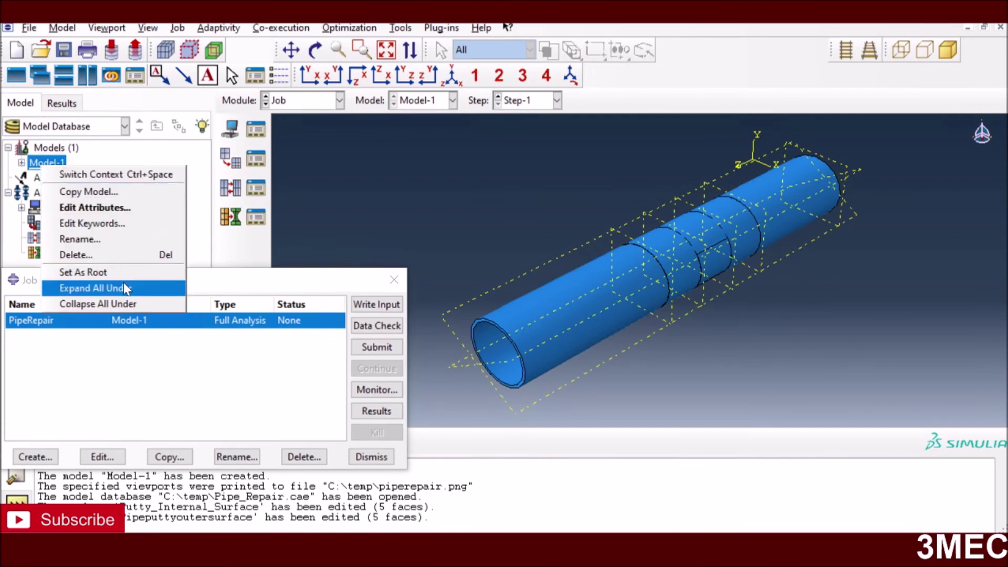
pyautogui.click(136, 195)
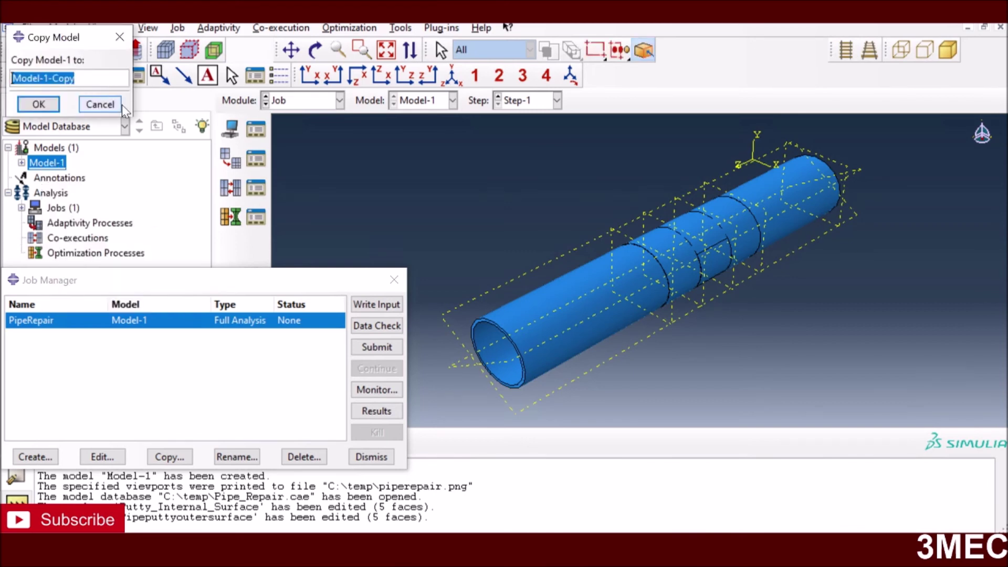
pyautogui.press('End')
pyautogui.press('BackSpace')
pyautogui.press('BackSpace')
pyautogui.press('BackSpace')
pyautogui.press('BackSpace')
pyautogui.press('BackSpace')
pyautogui.press('BackSpace')
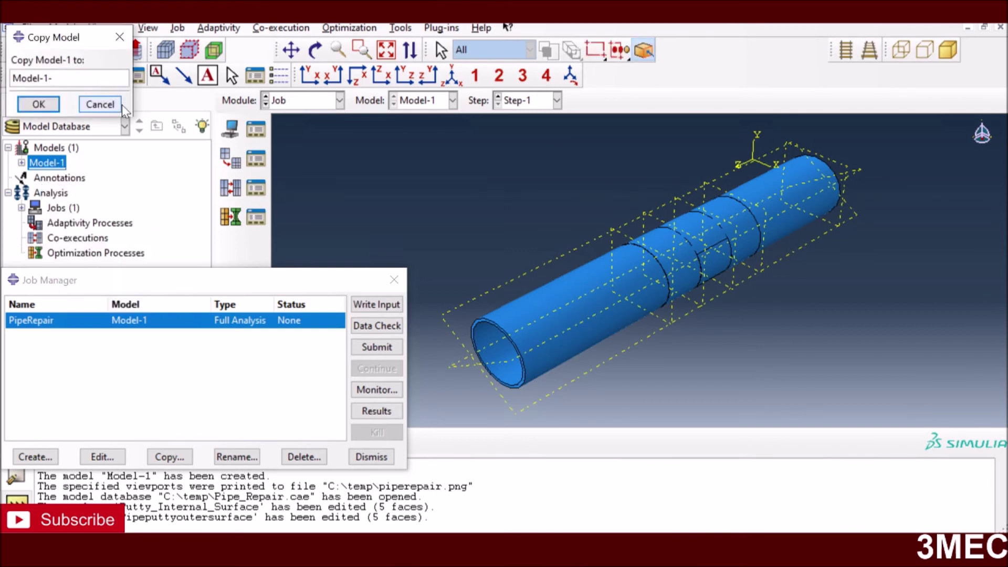
pyautogui.write('Pipeonly')
pyautogui.click(46, 102)
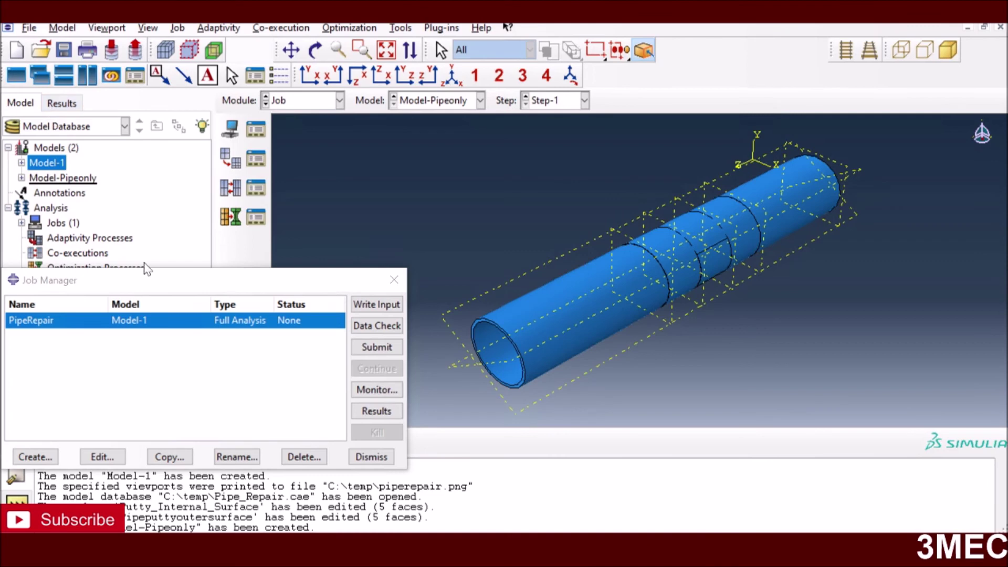
# - In the Assembly module, delete the Composite_Wrap-1 instance from Model-Pipeonly's assembly
pyautogui.click(21, 178)
pyautogui.click(413, 102)
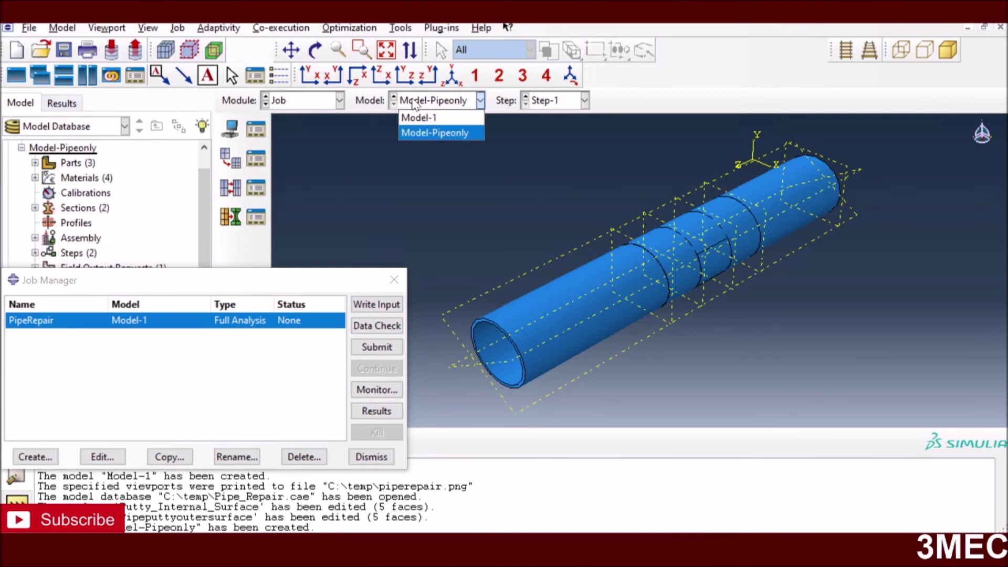
pyautogui.click(296, 101)
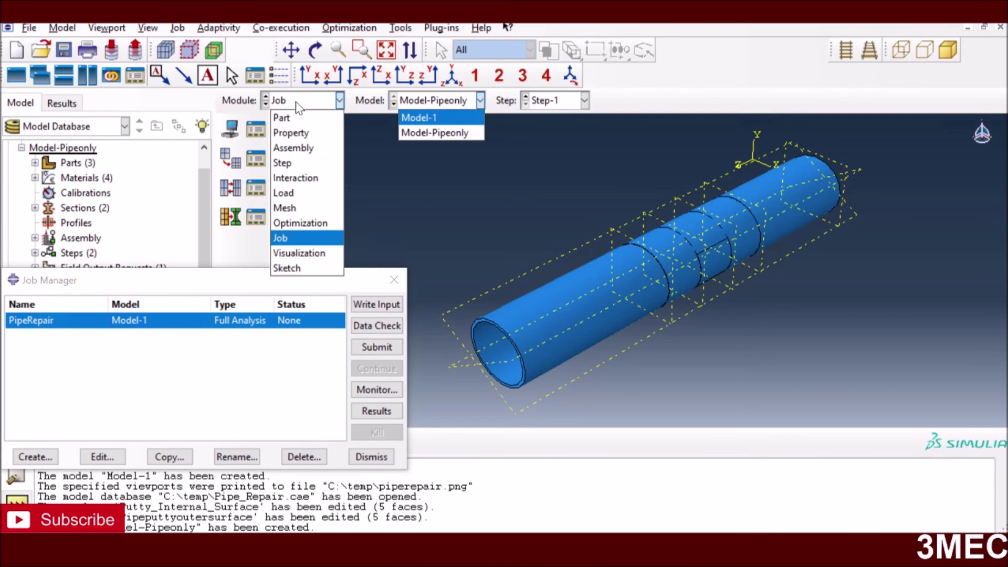
pyautogui.click(293, 148)
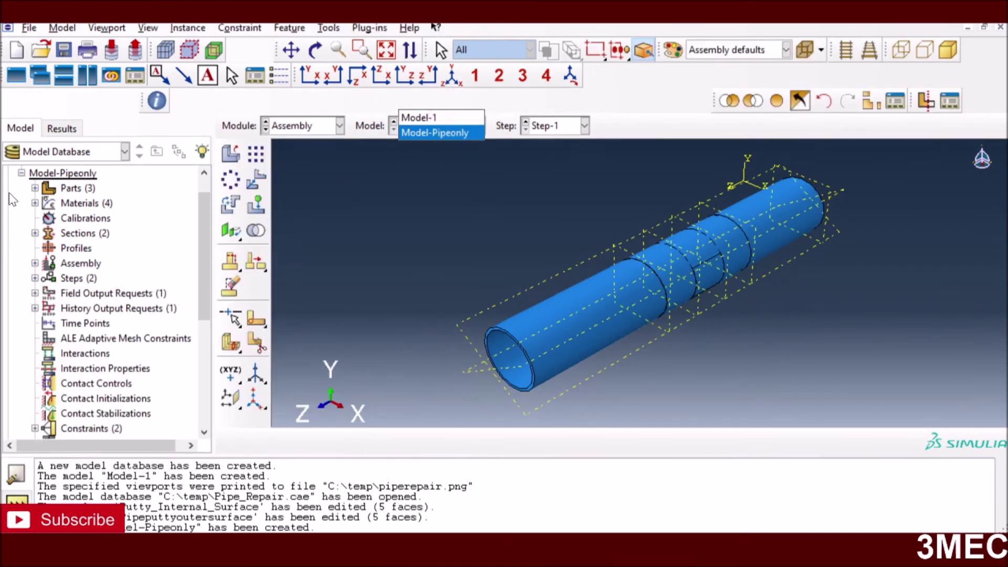
pyautogui.click(35, 263)
pyautogui.click(48, 278)
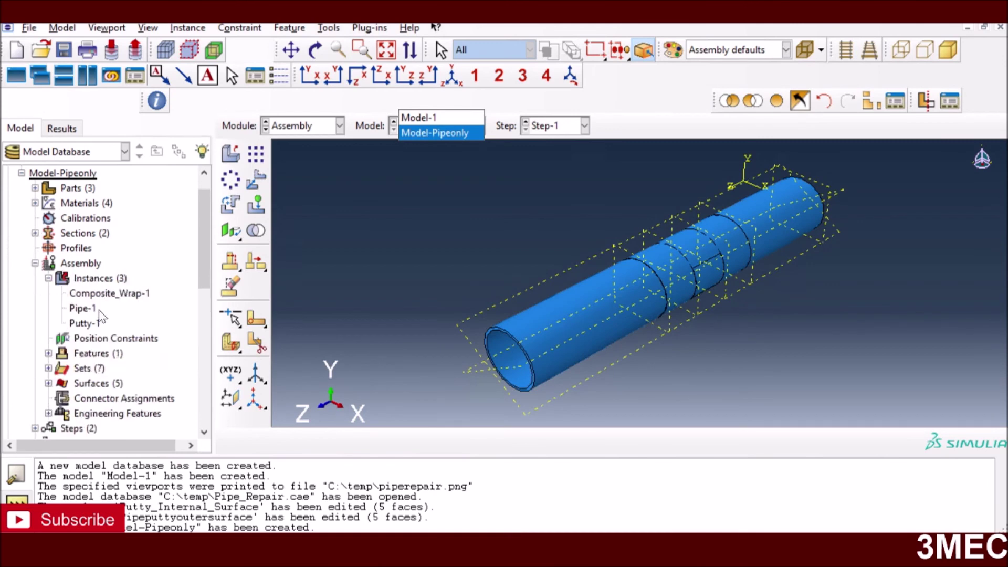
pyautogui.click(97, 295)
pyautogui.rightClick(98, 297)
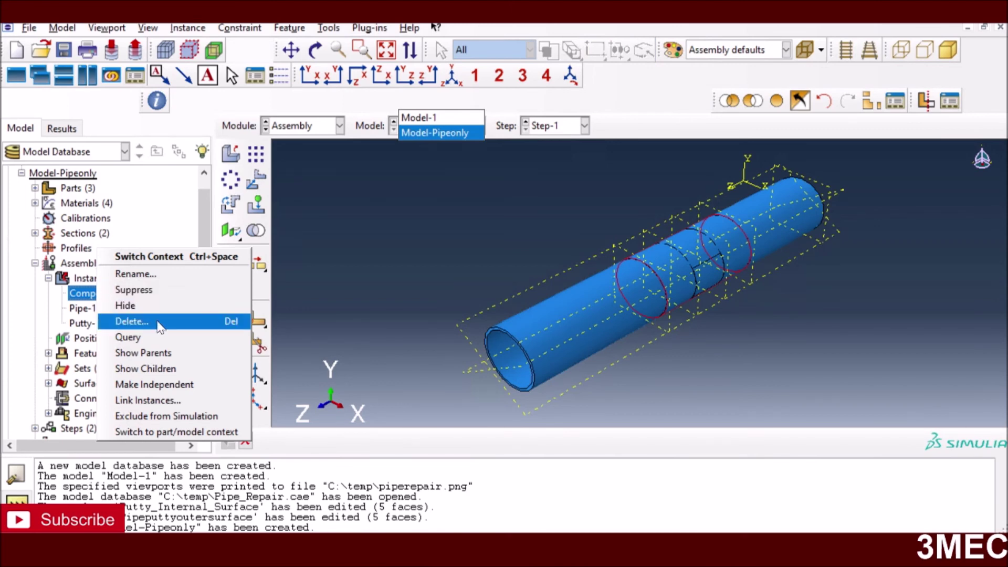
pyautogui.click(305, 315)
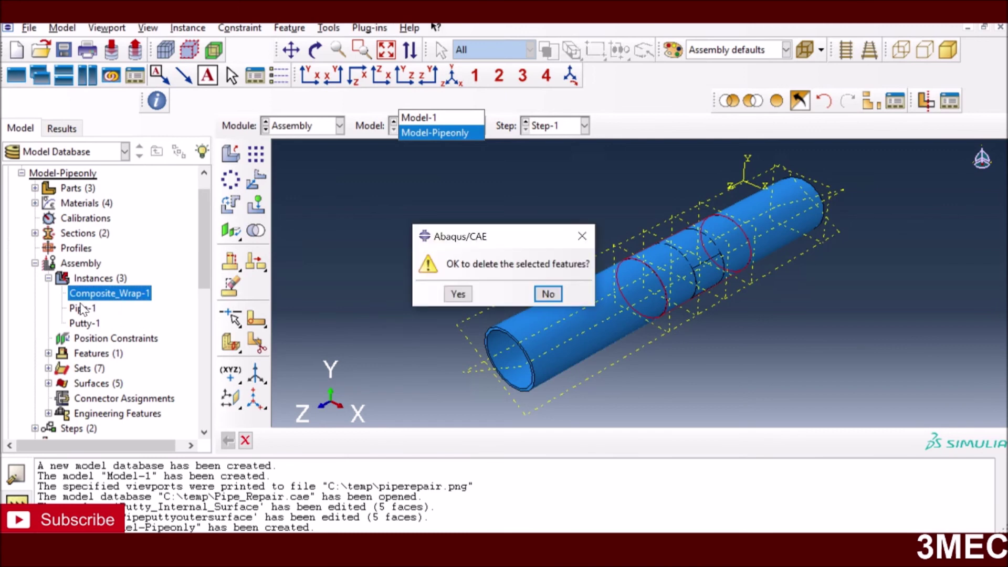
pyautogui.click(453, 294)
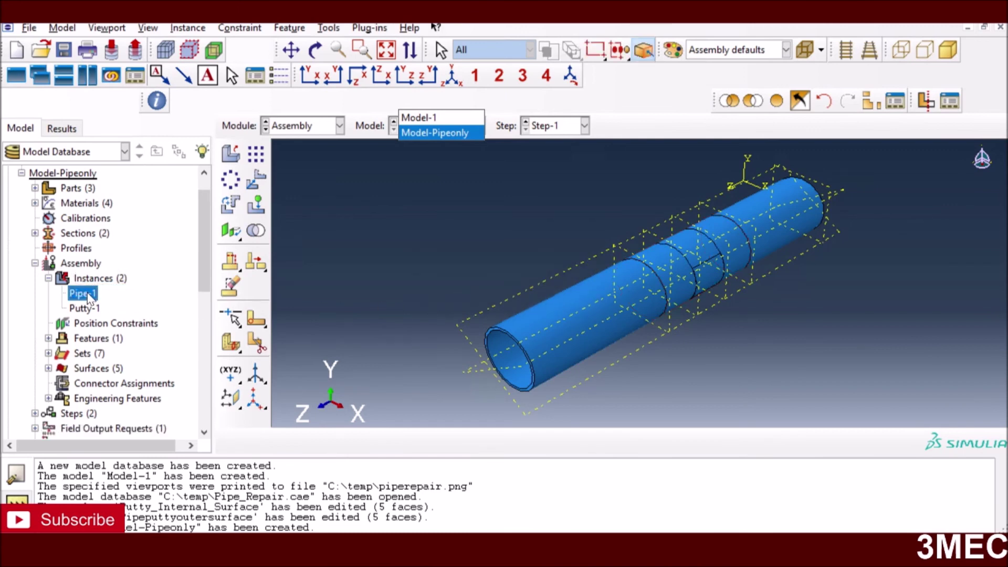
# - Delete the Putty-1 instance from Model-Pipeonly's assembly, keeping only Pipe-1
pyautogui.click(86, 294)
pyautogui.click(86, 309)
pyautogui.rightClick(87, 313)
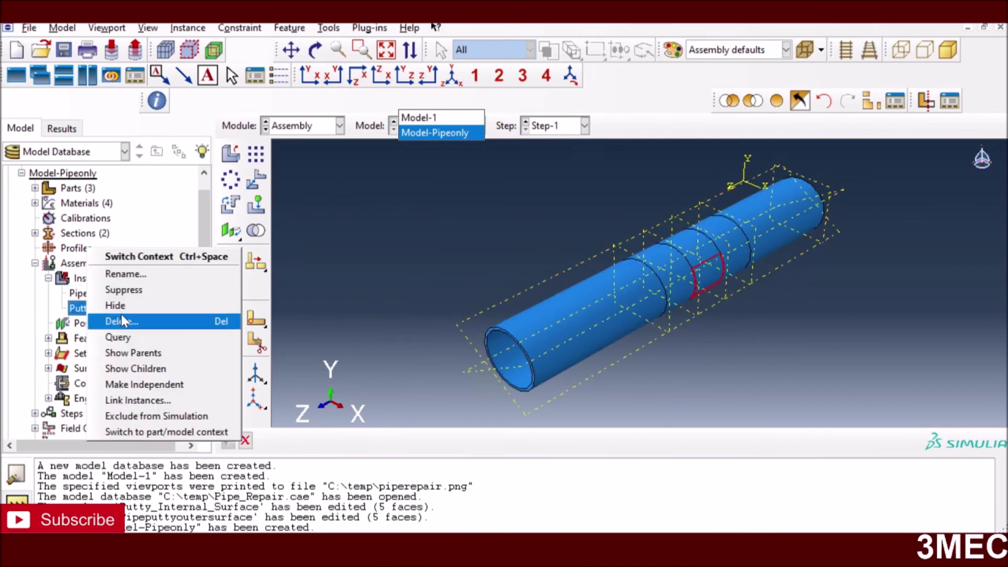
pyautogui.click(137, 319)
pyautogui.click(459, 293)
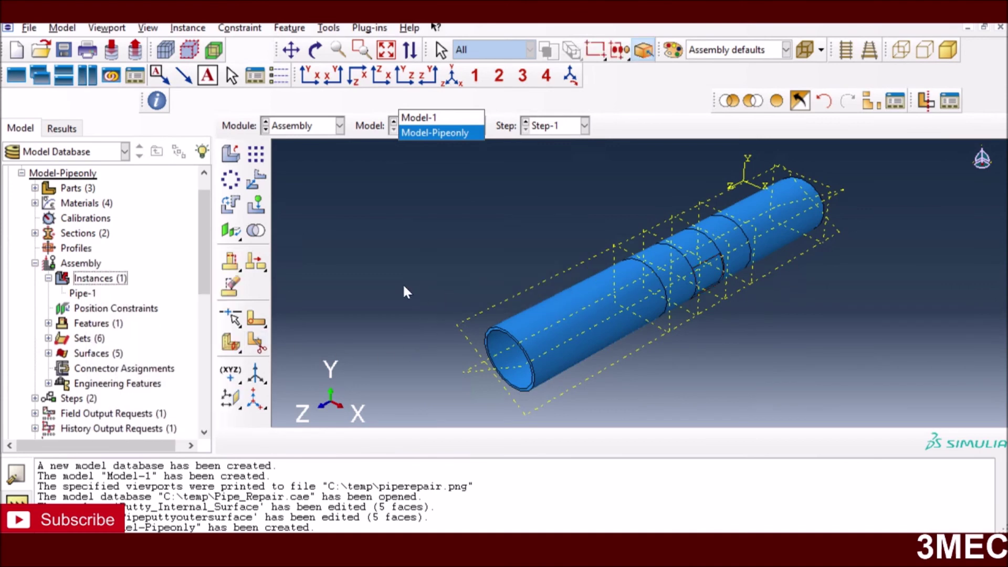
# - In the Interaction module, delete the tie constraints Constraint-1 and Constraint-2 from Model-Pipeonly
pyautogui.click(320, 131)
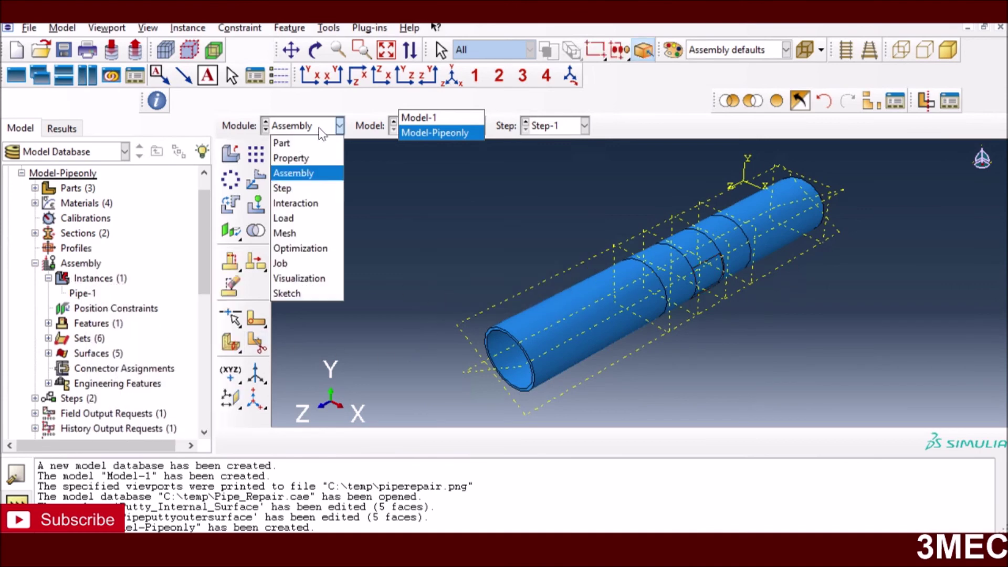
pyautogui.click(296, 203)
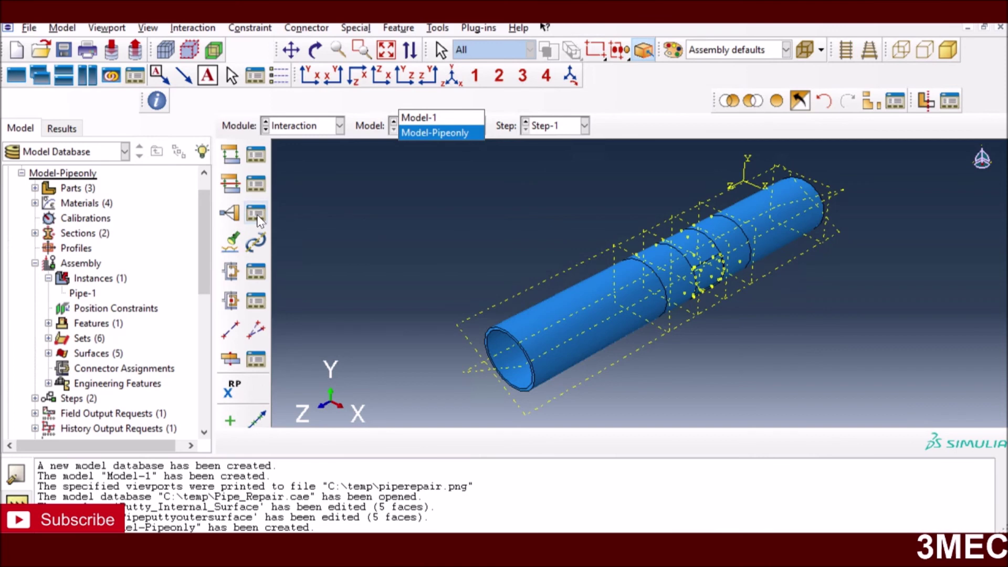
pyautogui.click(257, 213)
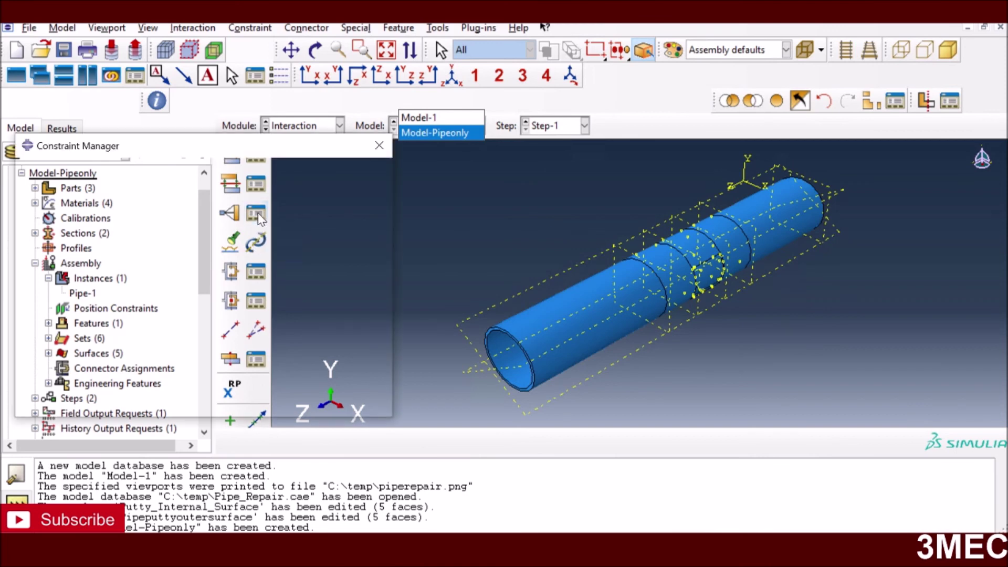
pyautogui.click(142, 188)
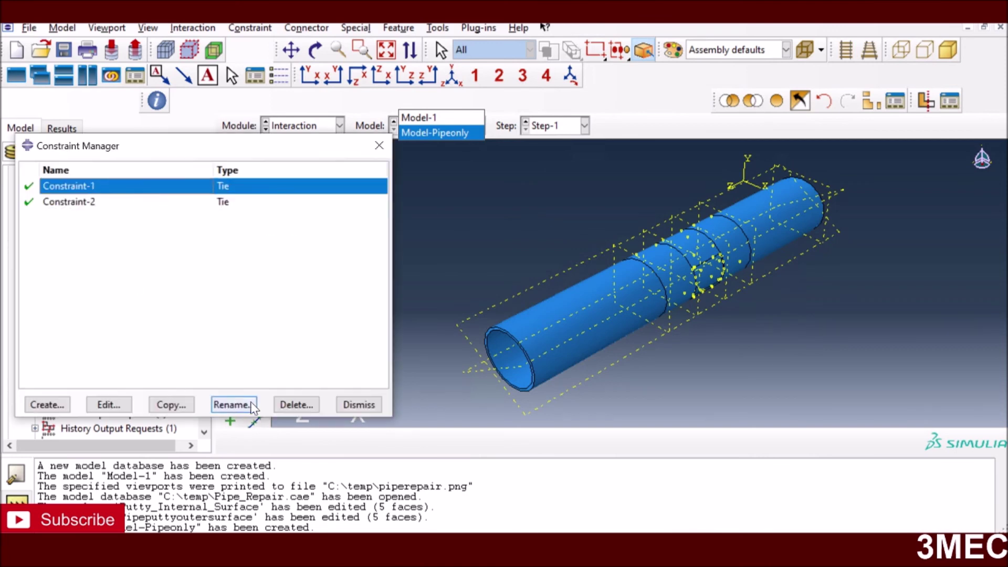
pyautogui.click(296, 405)
pyautogui.click(470, 298)
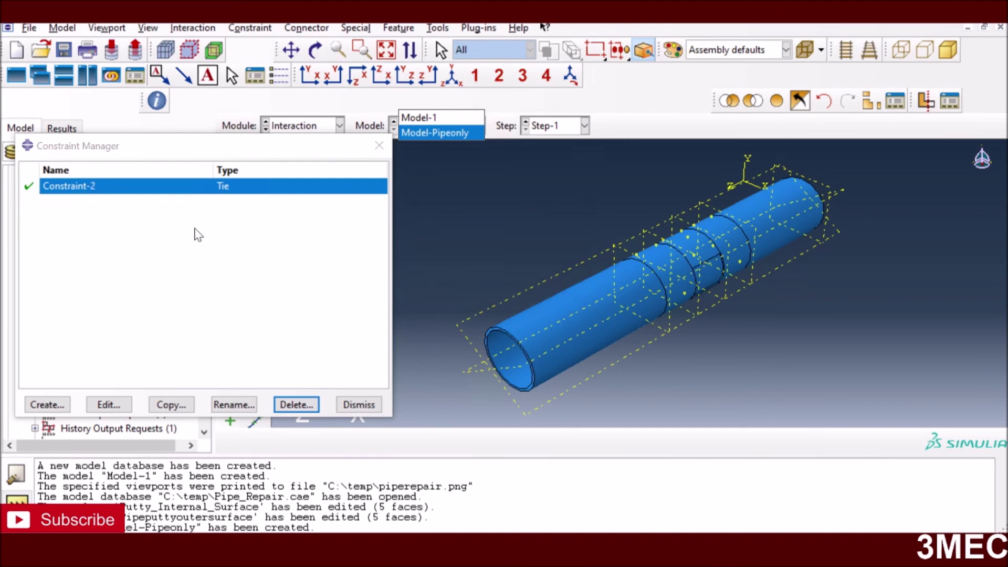
pyautogui.click(283, 405)
pyautogui.click(463, 294)
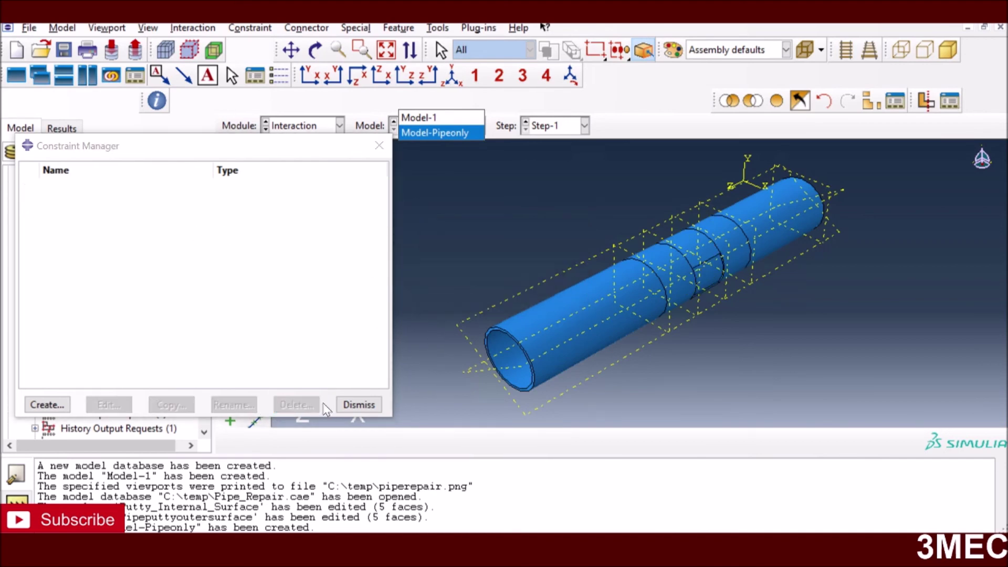
pyautogui.click(359, 405)
# - In the Load module, review the regions and displacement settings of boundary conditions BC-1, BC-2 and BC-3
pyautogui.click(290, 130)
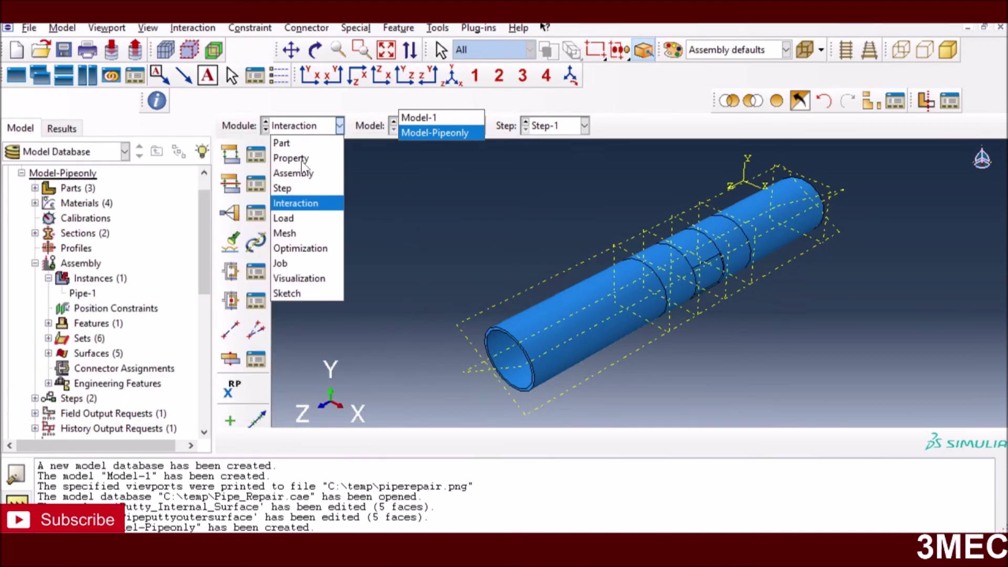
pyautogui.click(299, 220)
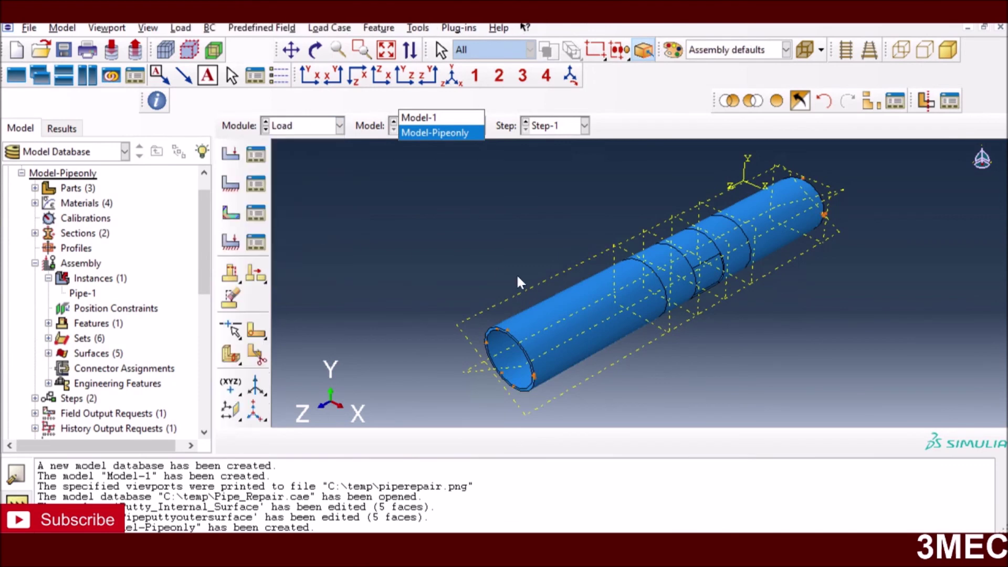
pyautogui.click(256, 181)
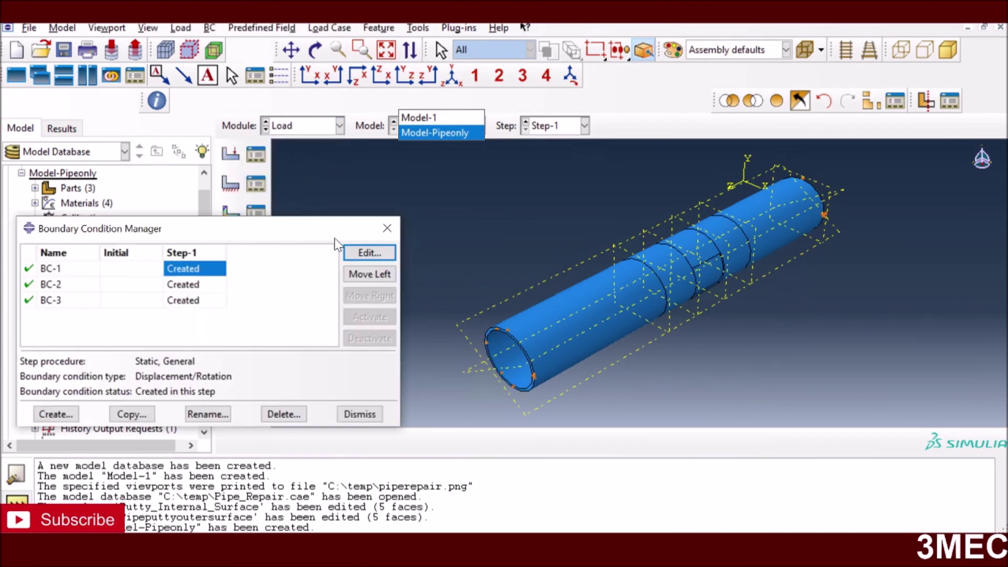
pyautogui.click(369, 253)
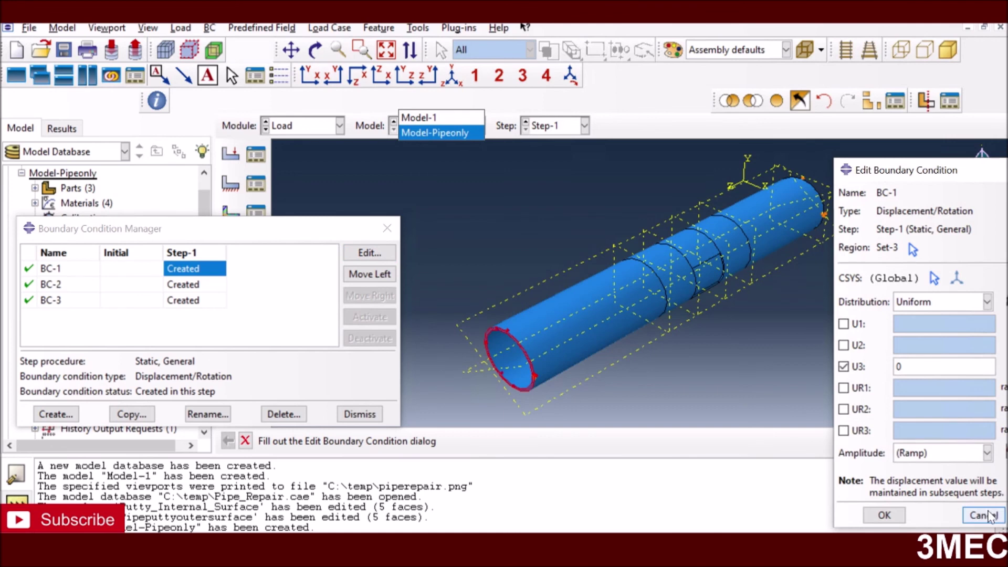
pyautogui.click(983, 515)
pyautogui.click(189, 284)
pyautogui.click(369, 253)
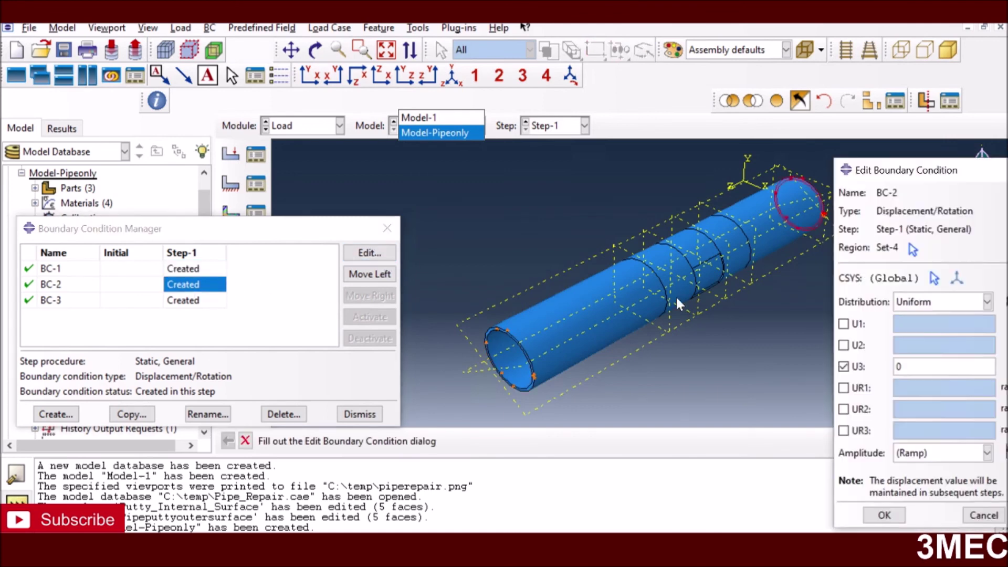
pyautogui.click(983, 515)
pyautogui.click(190, 300)
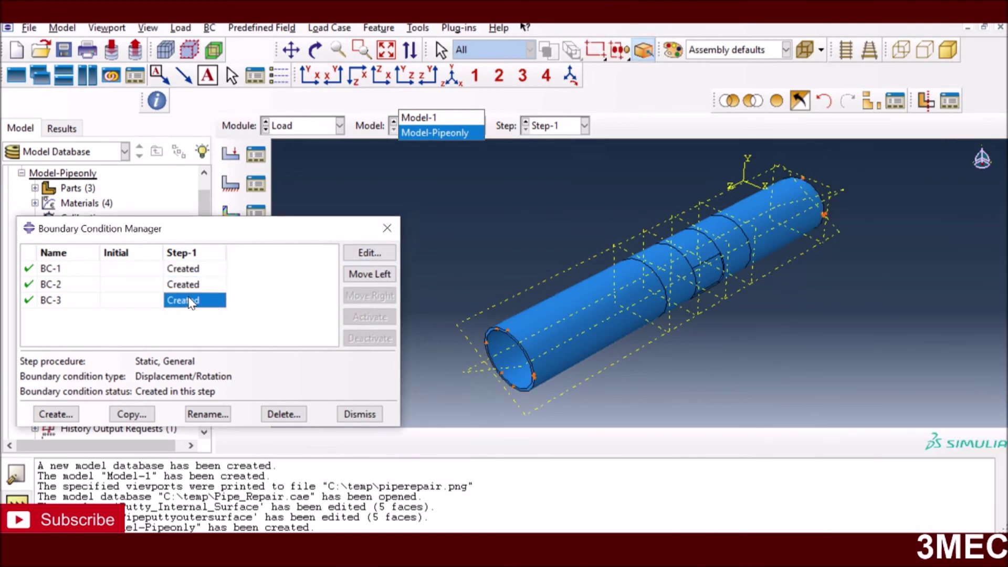
pyautogui.click(358, 255)
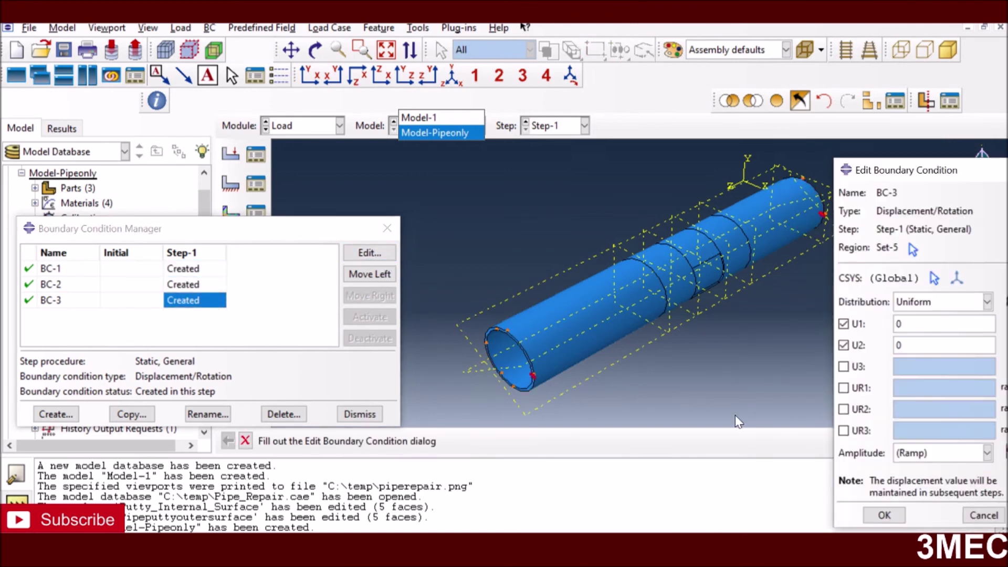
pyautogui.click(983, 514)
pyautogui.click(361, 414)
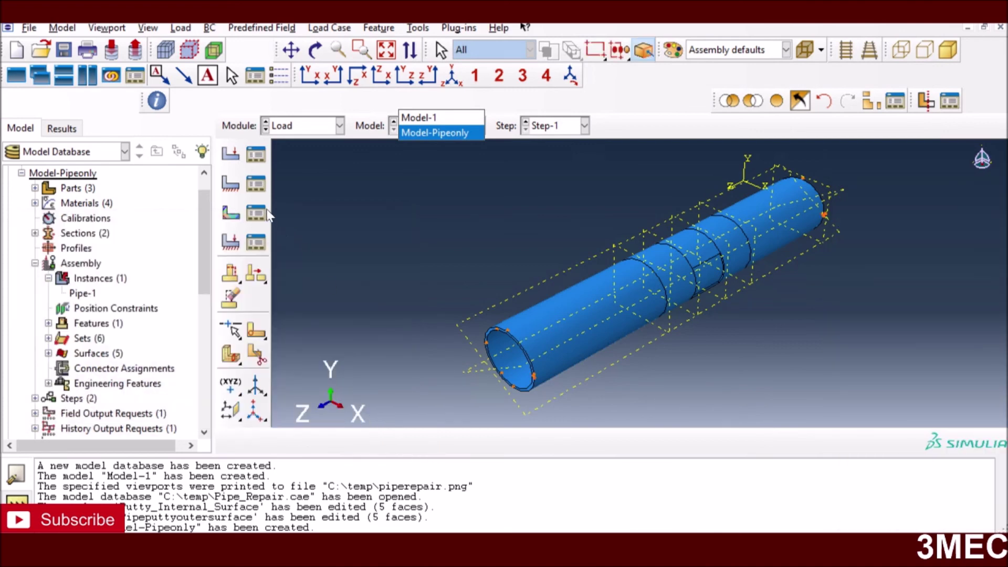
# - Check the definition of the Load-1 pressure load and inspect the pipe's mesh in the Mesh module
pyautogui.click(255, 154)
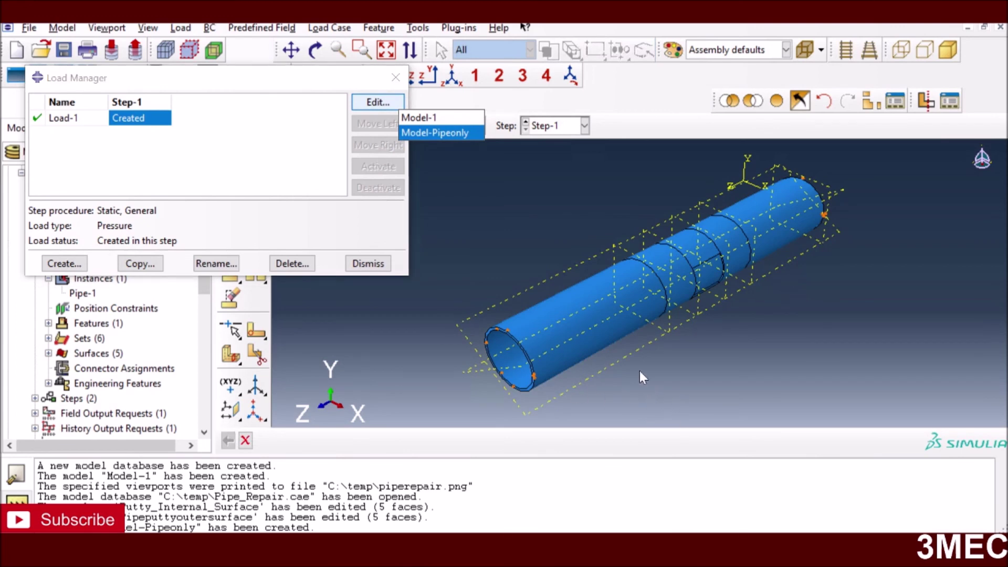
pyautogui.click(377, 102)
pyautogui.click(889, 322)
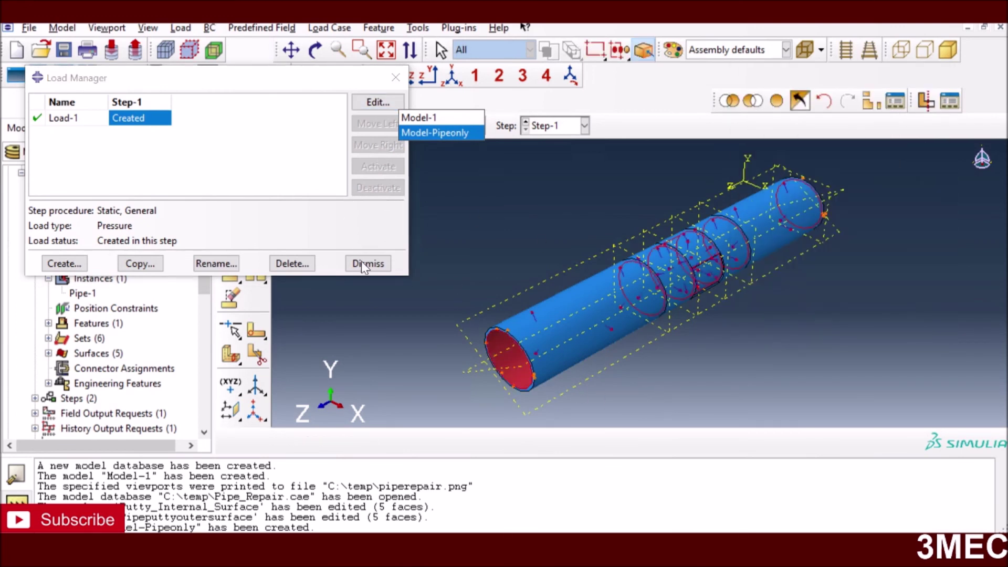
pyautogui.click(367, 263)
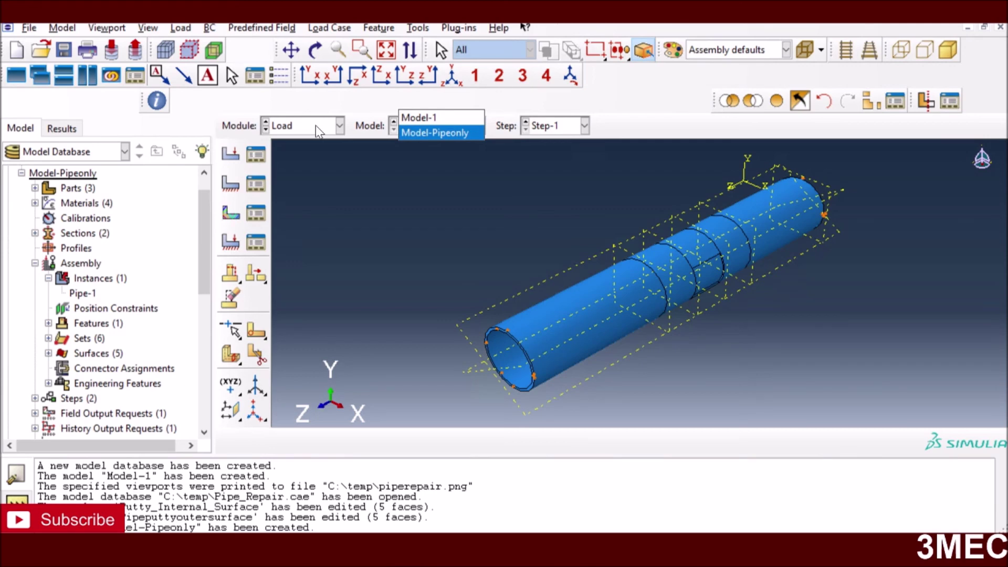
pyautogui.click(282, 127)
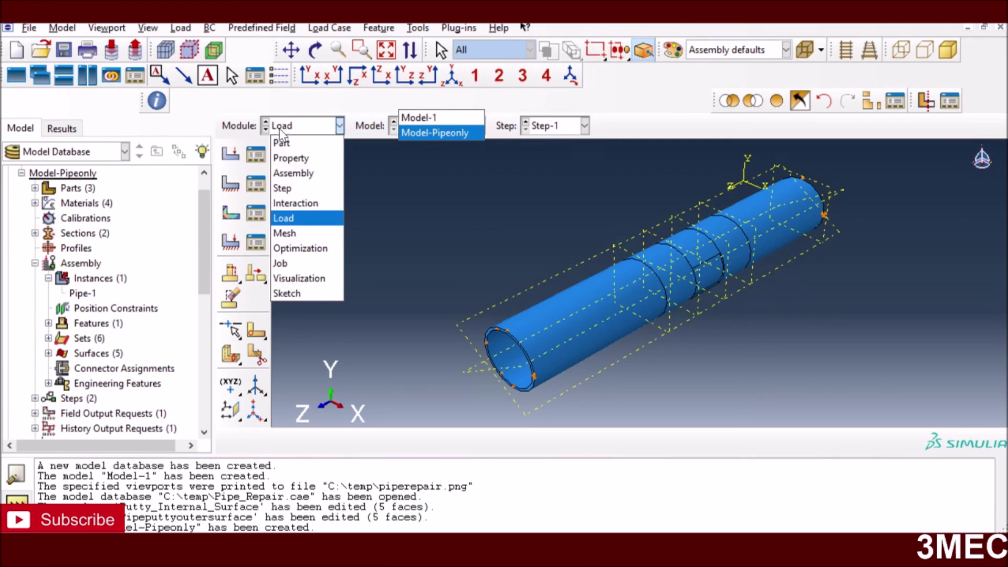
pyautogui.click(286, 233)
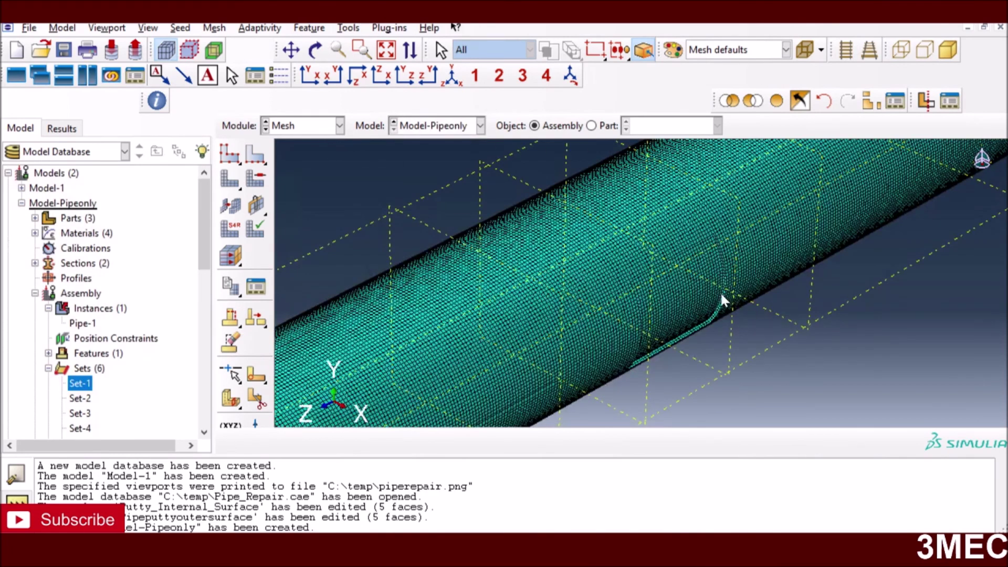
# - In the Job module, create a full analysis job named PipeDefect for Model-Pipeonly
pyautogui.click(340, 126)
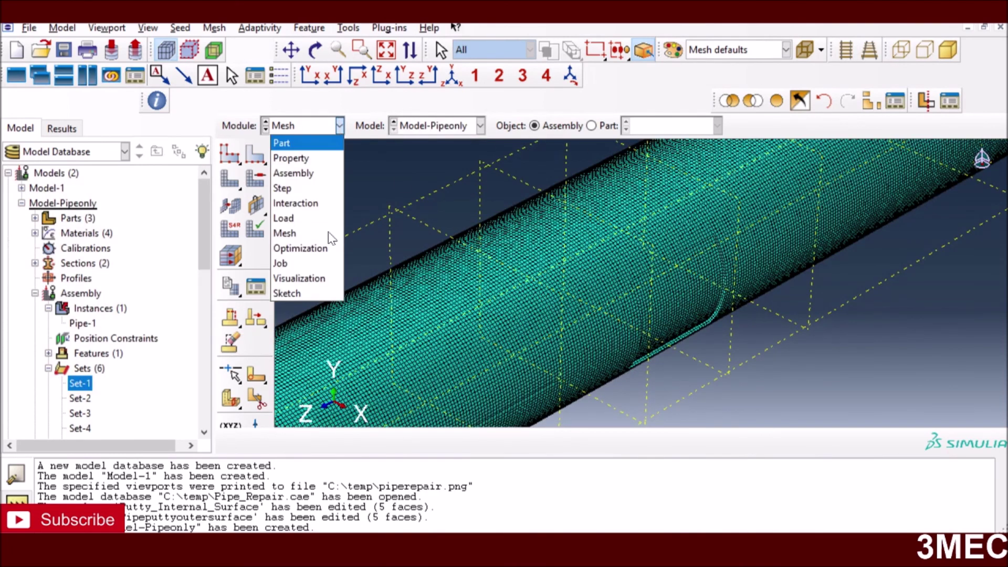
pyautogui.click(308, 263)
pyautogui.click(256, 155)
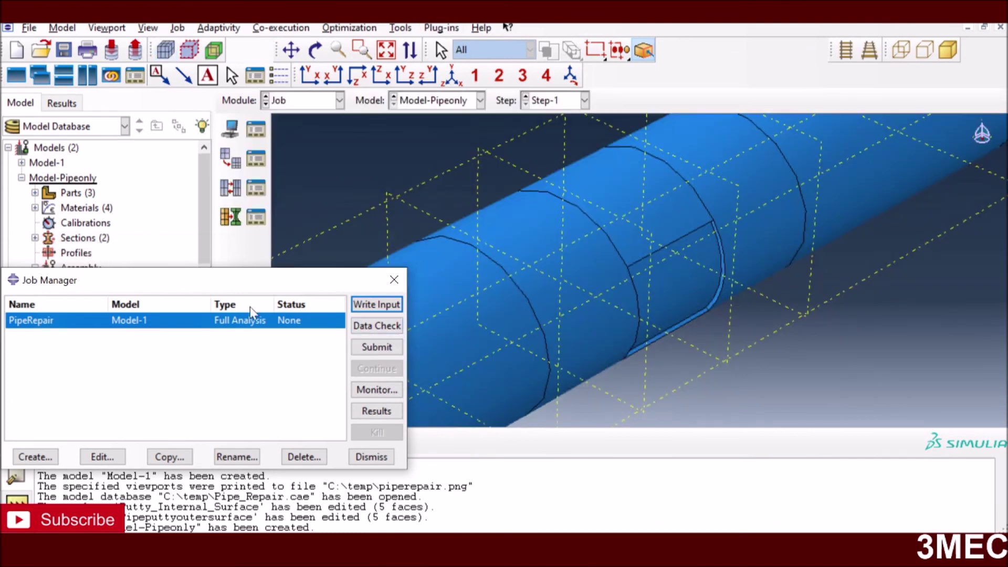
pyautogui.moveTo(251, 286); pyautogui.dragTo(285, 251)
pyautogui.click(87, 423)
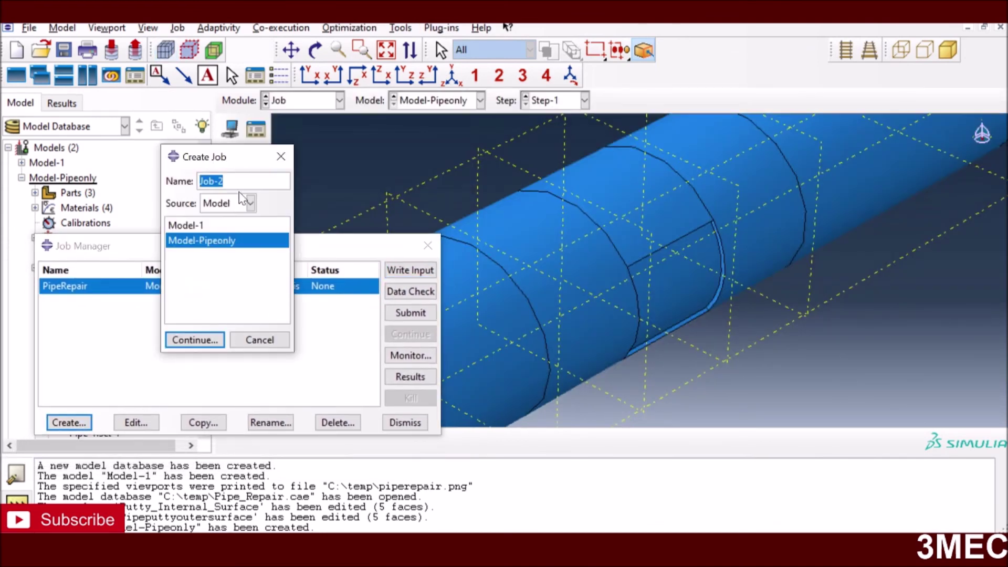
pyautogui.write('PipeDefect')
pyautogui.click(208, 340)
pyautogui.click(723, 312)
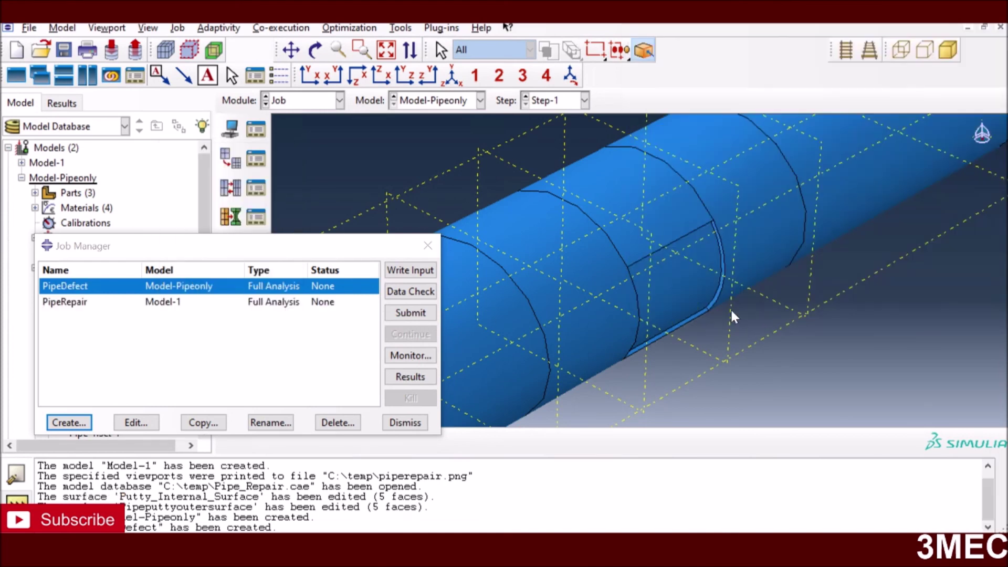
# - Submit the PipeDefect job for analysis and monitor its progress
pyautogui.click(410, 313)
pyautogui.click(420, 314)
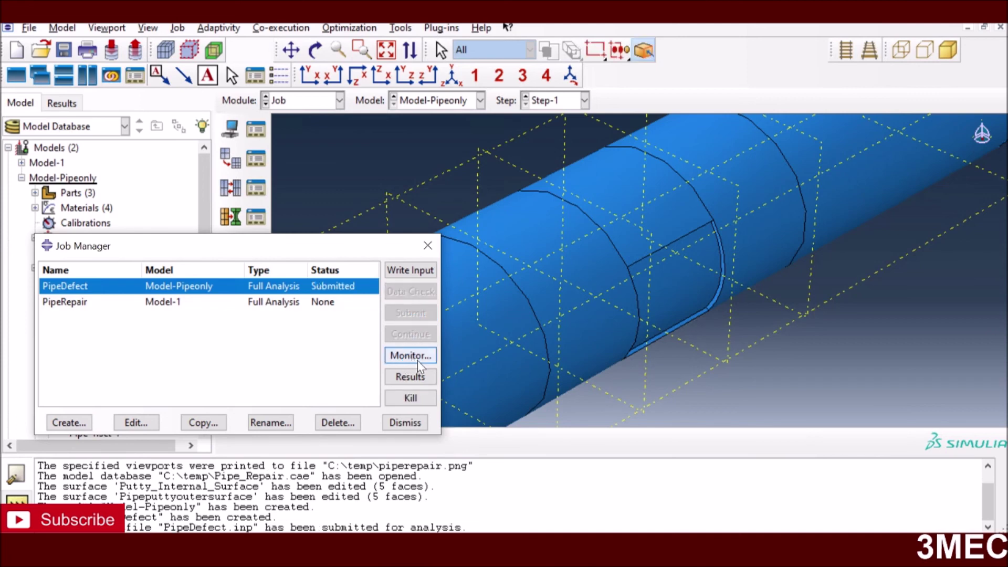
pyautogui.click(414, 357)
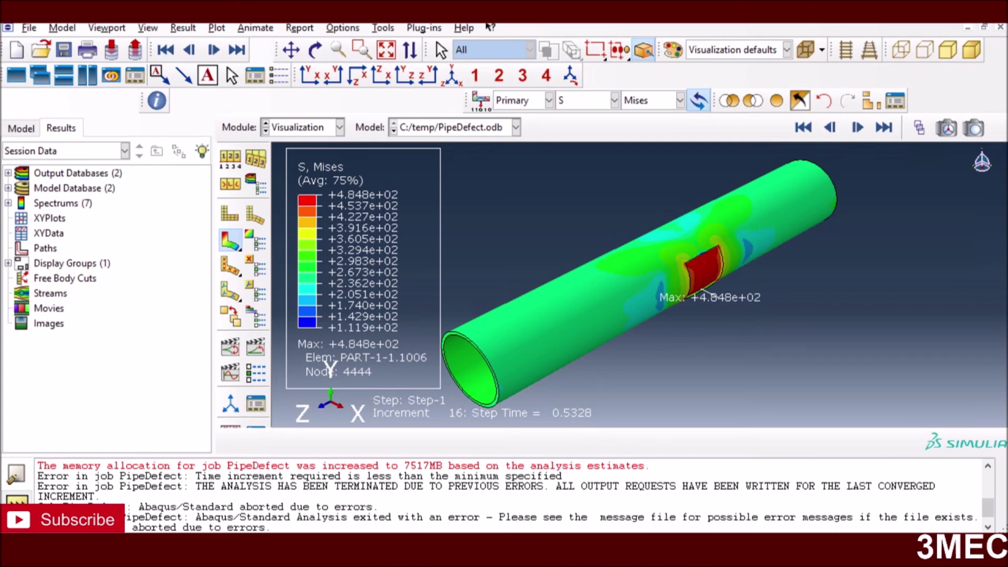
# - Switch to Calculator, compare the products 0.5328 × 50 and 0.6427 × 50, and return to the stress results in Abaqus/CAE
pyautogui.hotkey('alt', 'Tab')
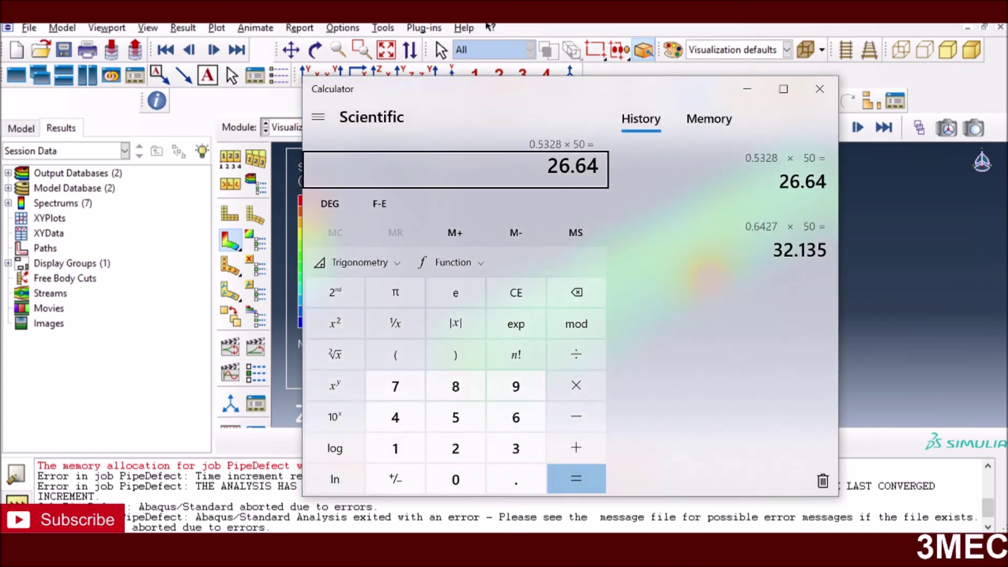
pyautogui.click(747, 90)
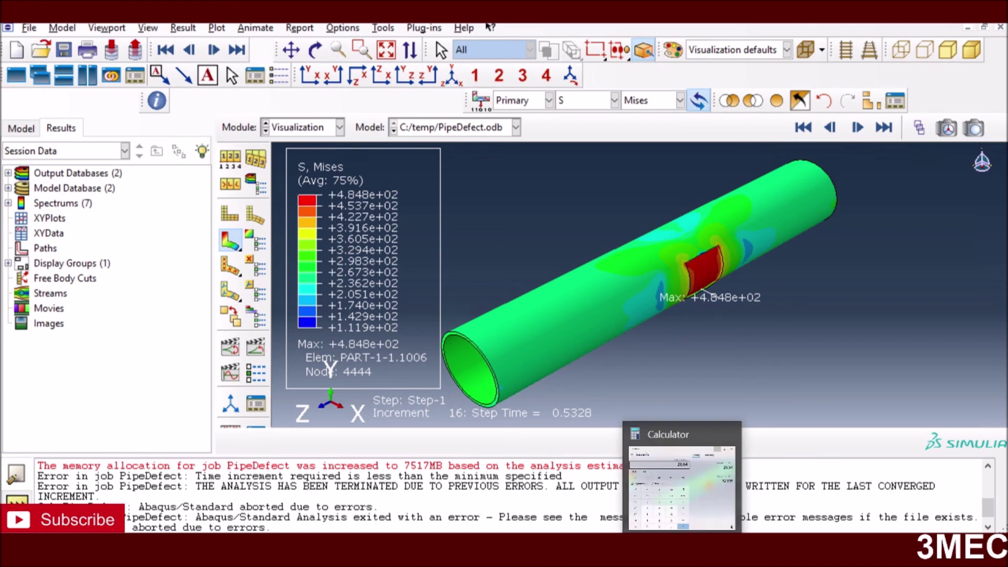
pyautogui.click(650, 523)
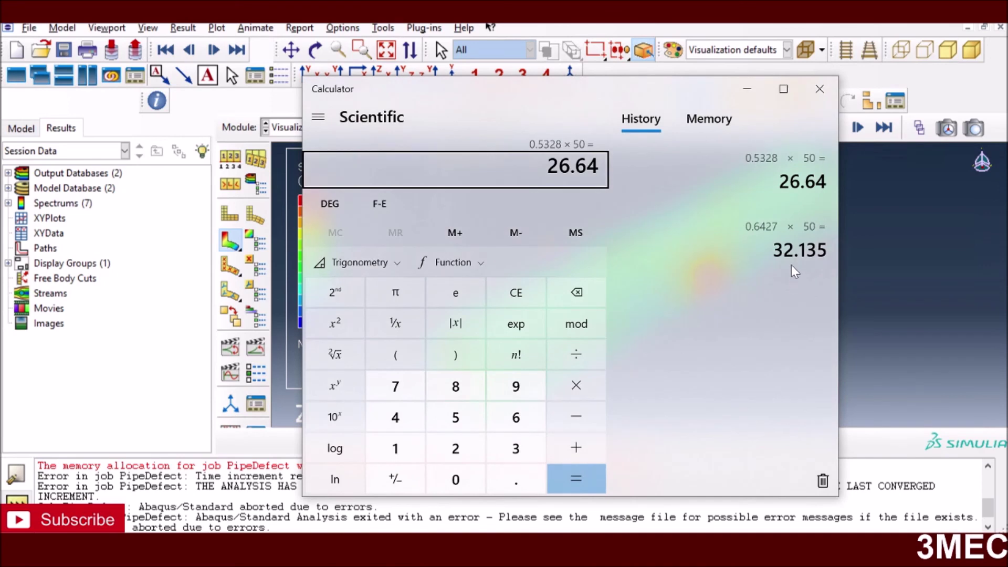
pyautogui.click(867, 274)
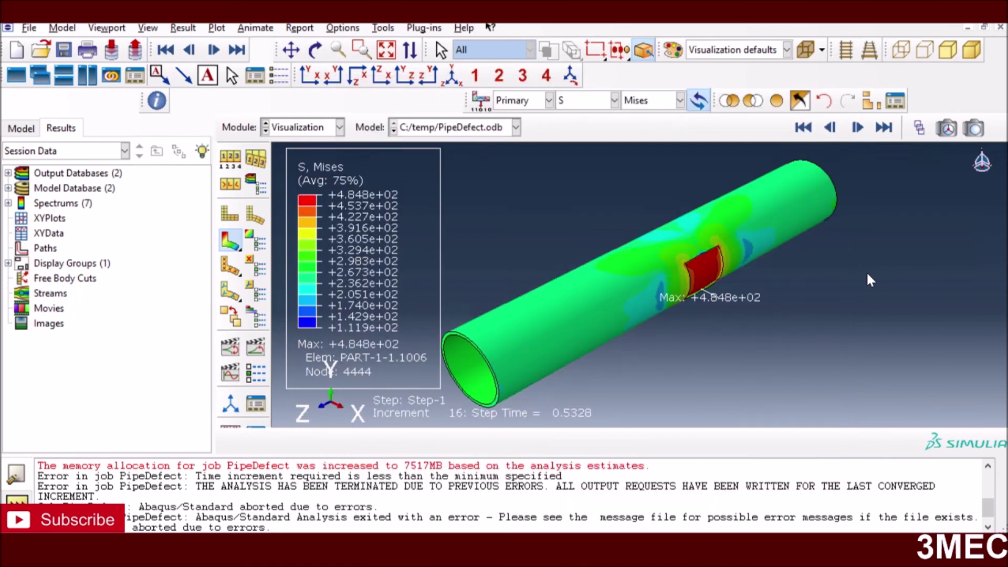